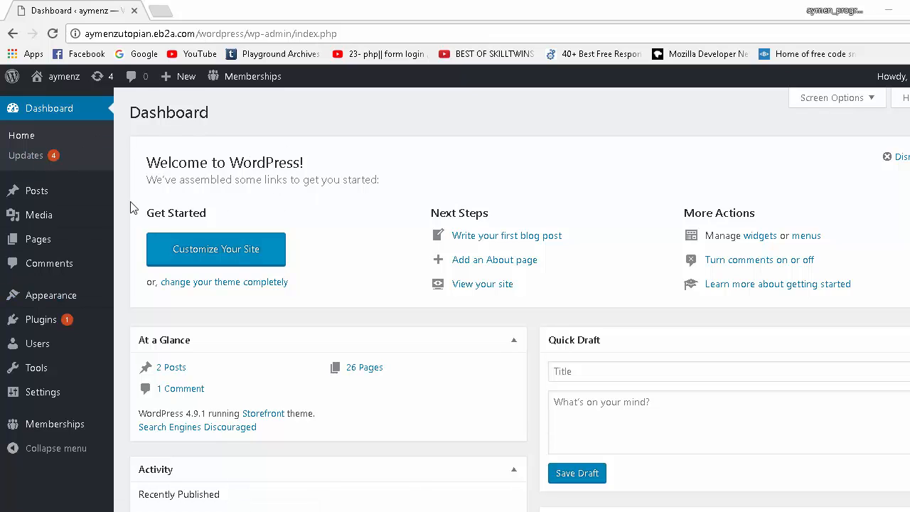
Open the membership levels page and start adding a new level
{"action": "mouse_move", "coordinate": [67, 322]}
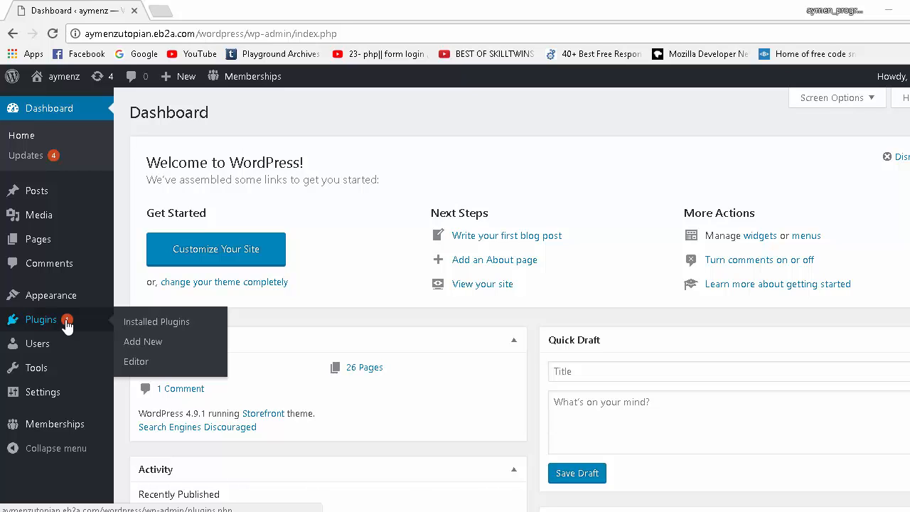
{"action": "mouse_move", "coordinate": [63, 431]}
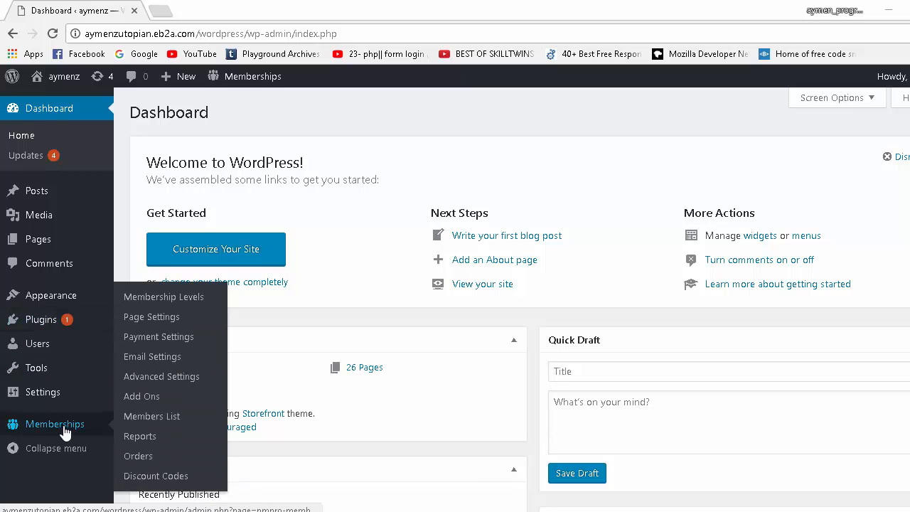
{"action": "left_click", "coordinate": [155, 305]}
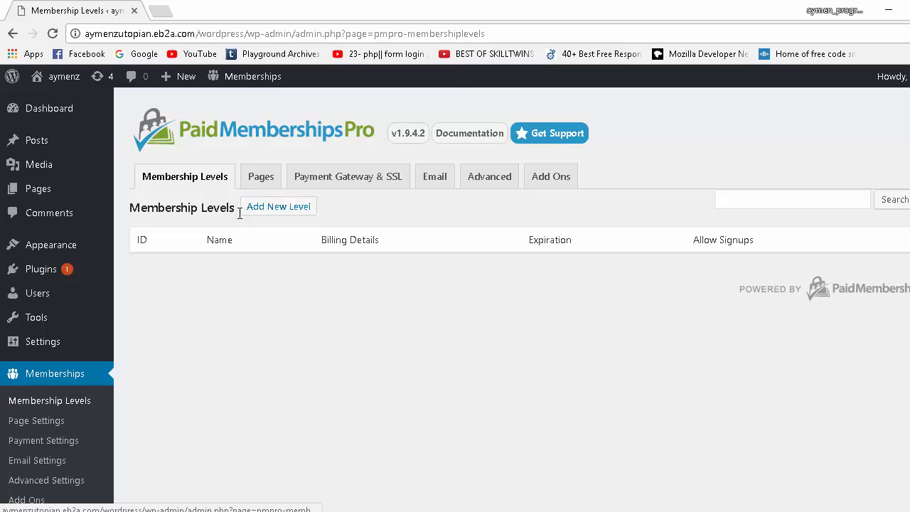
{"action": "left_click", "coordinate": [278, 213]}
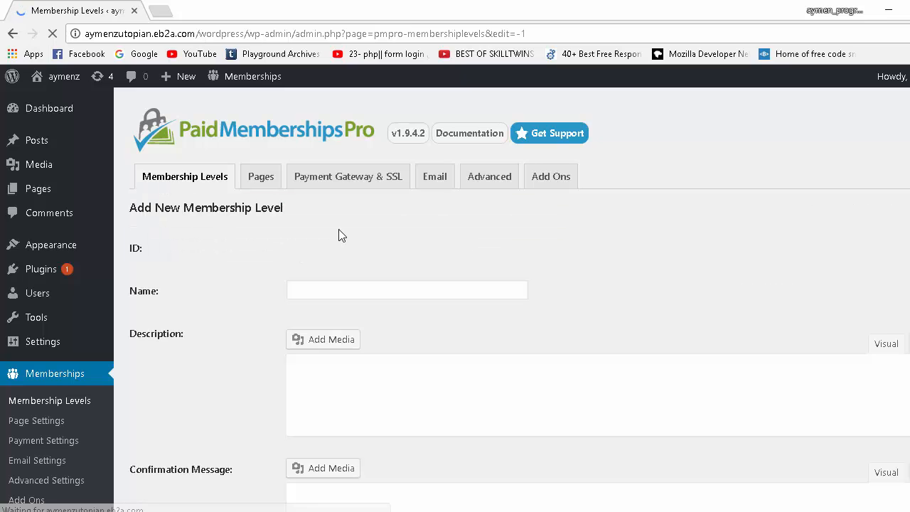
Name the new membership level Free
{"action": "scroll", "coordinate": [338, 229], "scroll_direction": "down", "scroll_amount": 2}
{"action": "scroll", "coordinate": [251, 213], "scroll_direction": "down", "scroll_amount": 10}
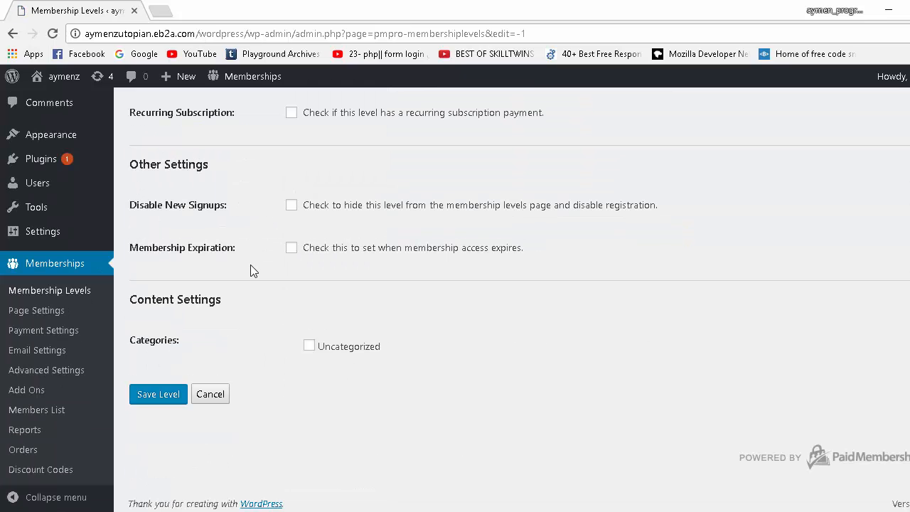
{"action": "scroll", "coordinate": [251, 269], "scroll_direction": "up", "scroll_amount": 12}
{"action": "scroll", "coordinate": [249, 268], "scroll_direction": "down", "scroll_amount": 2}
{"action": "left_click", "coordinate": [301, 148]}
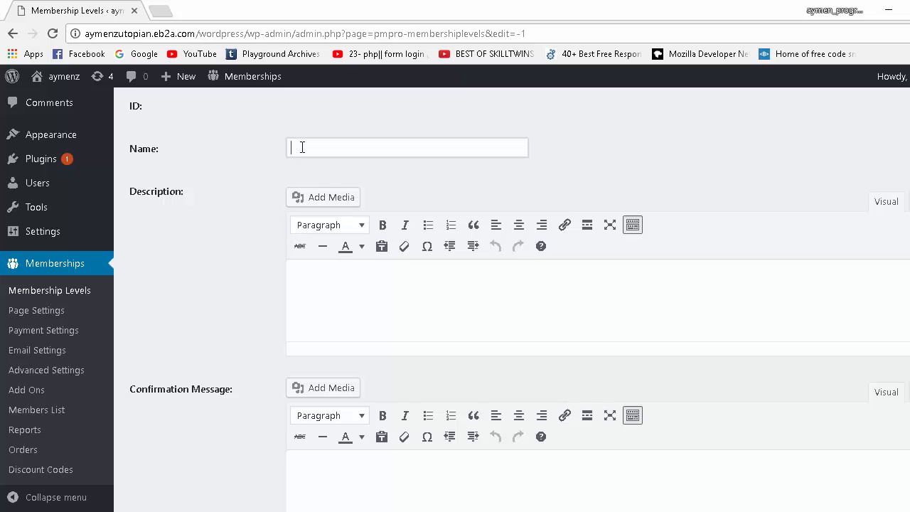
{"action": "scroll", "coordinate": [598, 178], "scroll_direction": "up", "scroll_amount": 1}
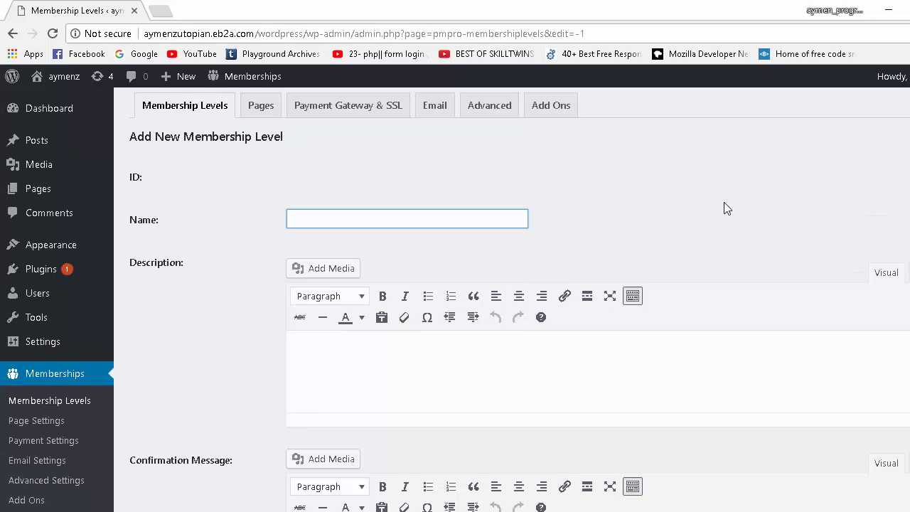
{"action": "type", "text": "Free"}
Enter "Welcome , this level is free enjoy!" as the level's description
{"action": "left_click", "coordinate": [463, 358]}
{"action": "scroll", "coordinate": [775, 200], "scroll_direction": "down", "scroll_amount": 1}
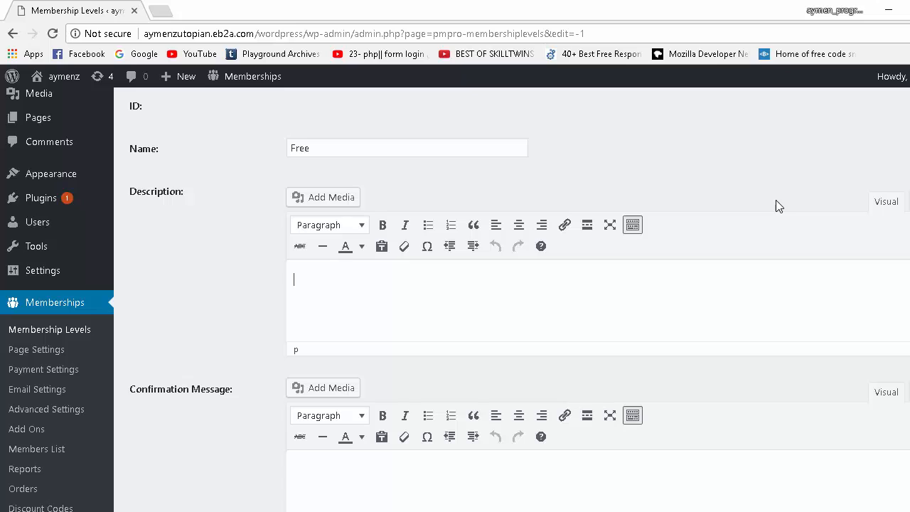
{"action": "type", "text": "Weclome"}
{"action": "type", "text": " , this"}
{"action": "key", "text": "BackSpace"}
{"action": "key", "text": "BackSpace"}
{"action": "key", "text": "BackSpace"}
{"action": "key", "text": "BackSpace"}
{"action": "key", "text": "BackSpace"}
{"action": "key", "text": "BackSpace"}
{"action": "key", "text": "BackSpace"}
{"action": "key", "text": "BackSpace"}
{"action": "key", "text": "BackSpace"}
{"action": "key", "text": "BackSpace"}
{"action": "key", "text": "BackSpace"}
{"action": "key", "text": "BackSpace"}
{"action": "type", "text": "lcome , this level is free "}
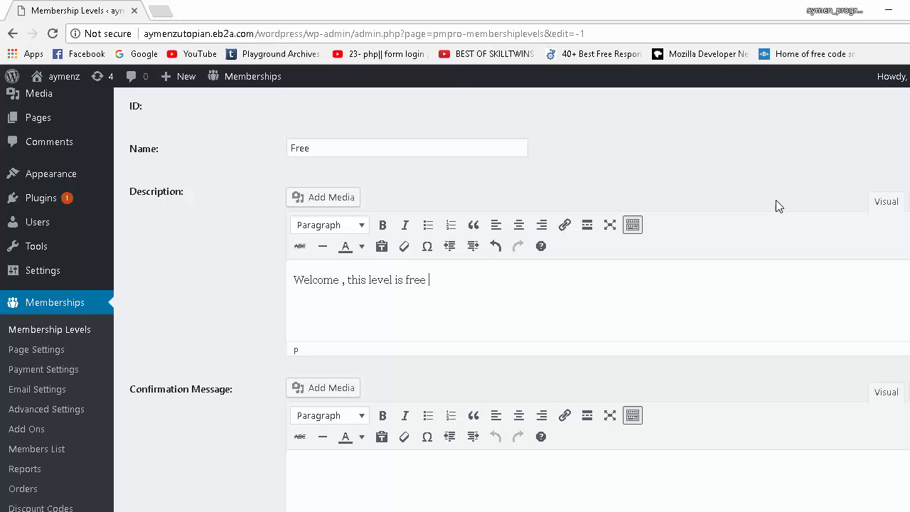
{"action": "type", "text": "enjoy!"}
{"action": "scroll", "coordinate": [270, 210], "scroll_direction": "up", "scroll_amount": 1}
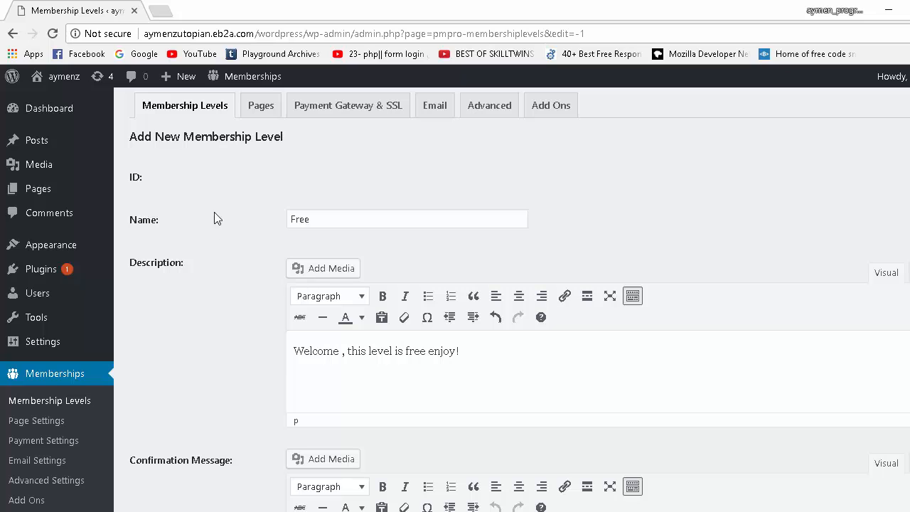
Enter "Welcome , you are in this level .." as the level's confirmation message
{"action": "scroll", "coordinate": [256, 237], "scroll_direction": "down", "scroll_amount": 2}
{"action": "left_click", "coordinate": [413, 423]}
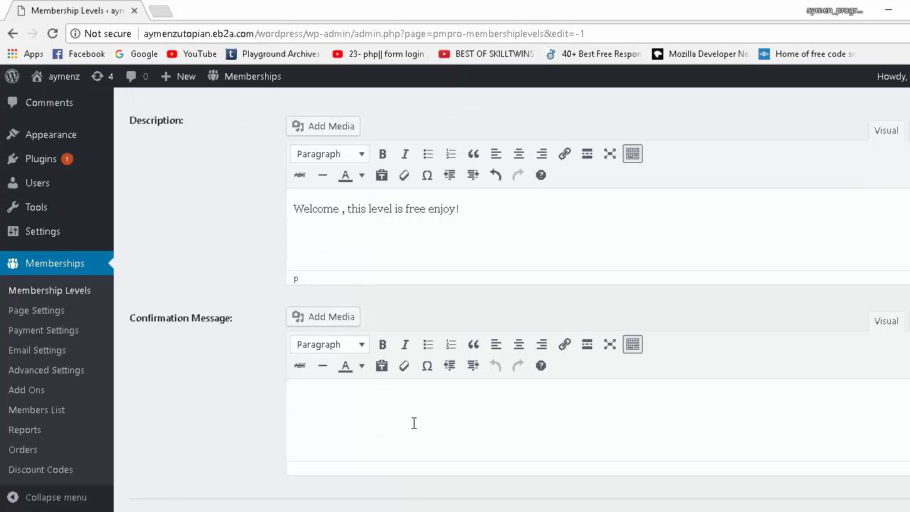
{"action": "scroll", "coordinate": [888, 213], "scroll_direction": "down", "scroll_amount": 1}
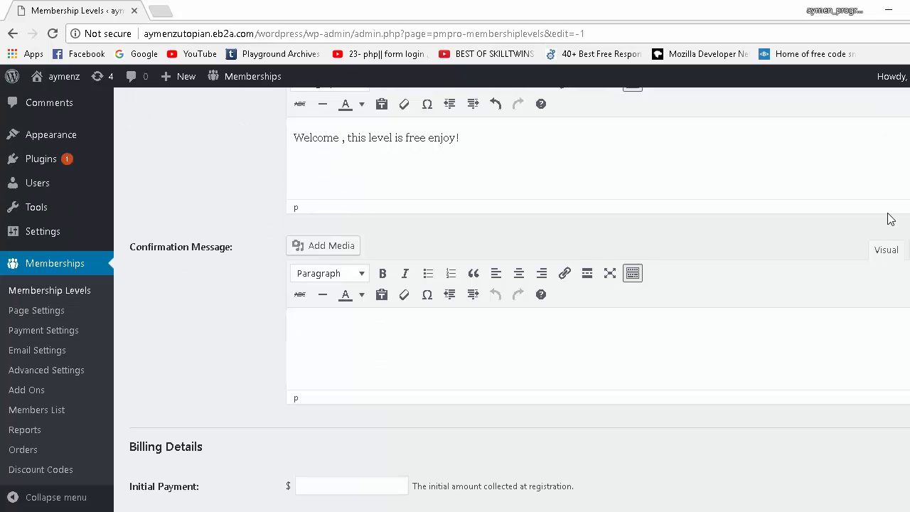
{"action": "type", "text": "Welcome"}
{"action": "type", "text": ", this"}
{"action": "key", "text": "BackSpace"}
{"action": "key", "text": "BackSpace"}
{"action": "key", "text": "BackSpace"}
{"action": "key", "text": "BackSpace"}
{"action": "type", "text": "your ar"}
{"action": "key", "text": "BackSpace"}
{"action": "key", "text": "BackSpace"}
{"action": "key", "text": "BackSpace"}
{"action": "key", "text": "BackSpace"}
{"action": "type", "text": "are in this level"}
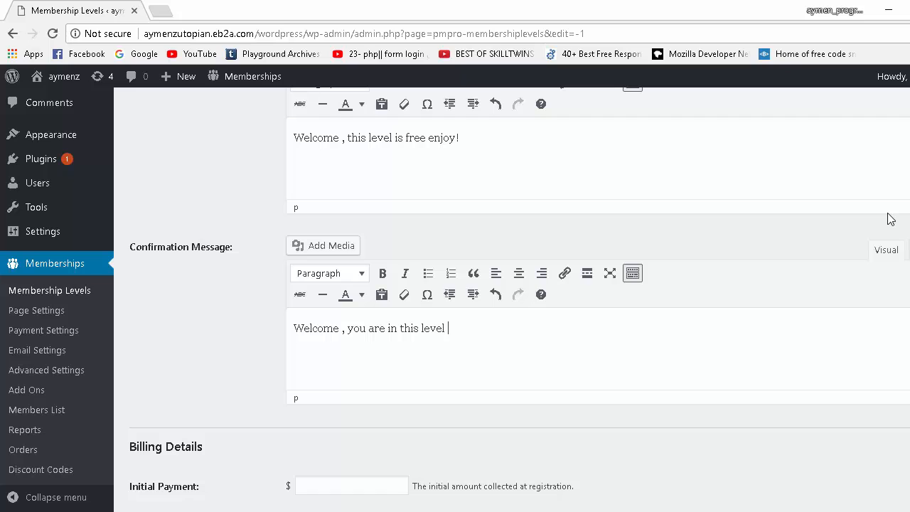
{"action": "type", "text": " .."}
Set the level's initial payment to 0 in the billing details
{"action": "scroll", "coordinate": [222, 263], "scroll_direction": "down", "scroll_amount": 2}
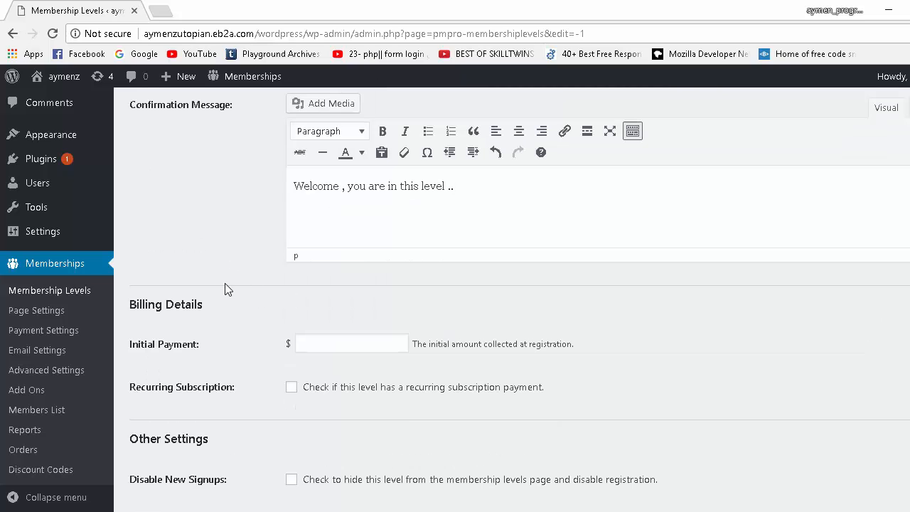
{"action": "scroll", "coordinate": [177, 349], "scroll_direction": "down", "scroll_amount": 2}
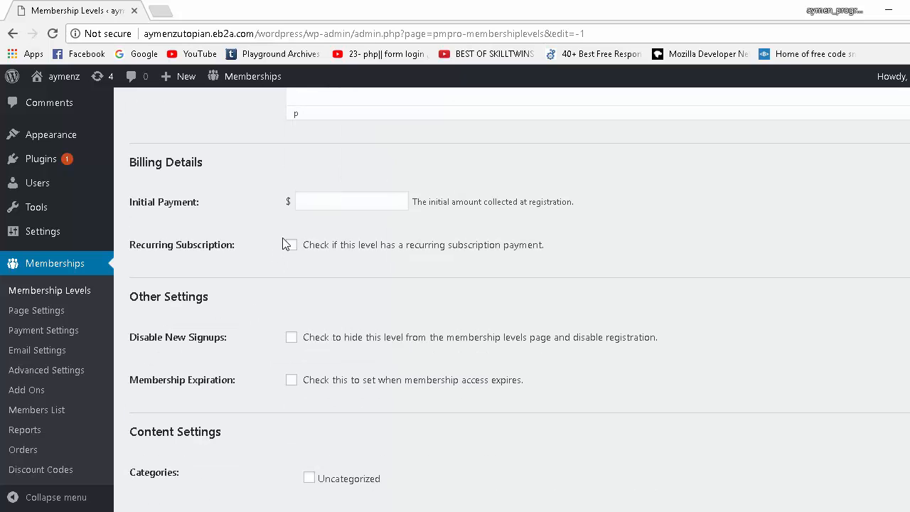
{"action": "scroll", "coordinate": [502, 329], "scroll_direction": "up", "scroll_amount": 7}
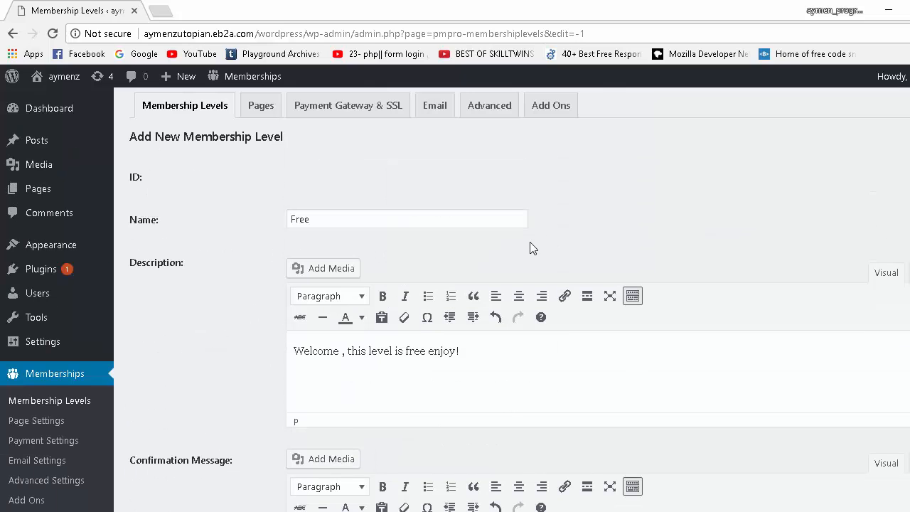
{"action": "scroll", "coordinate": [349, 297], "scroll_direction": "down", "scroll_amount": 4}
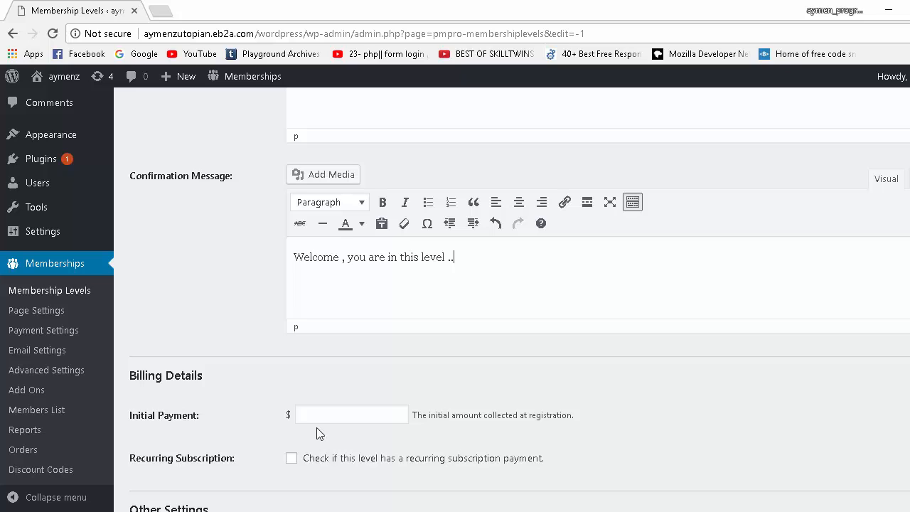
{"action": "left_click", "coordinate": [311, 415]}
{"action": "type", "text": "0"}
{"action": "scroll", "coordinate": [494, 402], "scroll_direction": "down", "scroll_amount": 2}
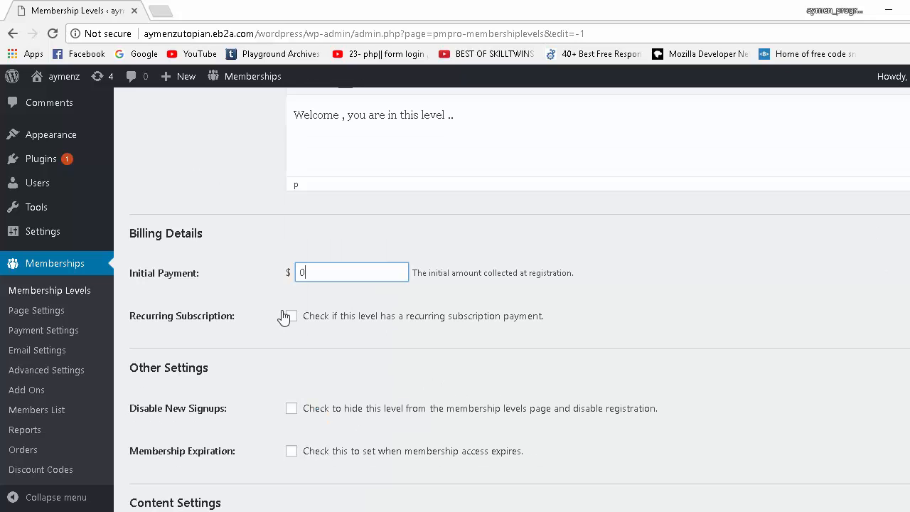
{"action": "left_click", "coordinate": [557, 273]}
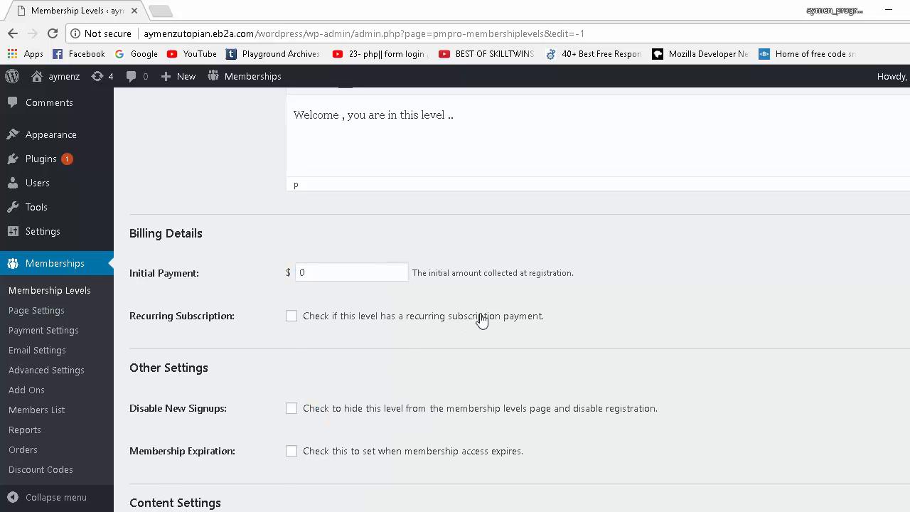
{"action": "scroll", "coordinate": [481, 320], "scroll_direction": "up", "scroll_amount": 1}
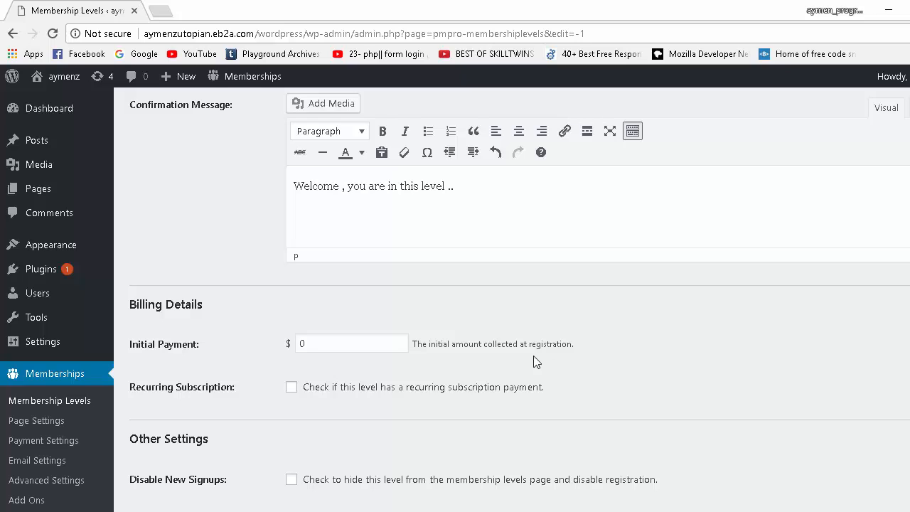
{"action": "scroll", "coordinate": [235, 397], "scroll_direction": "down", "scroll_amount": 1}
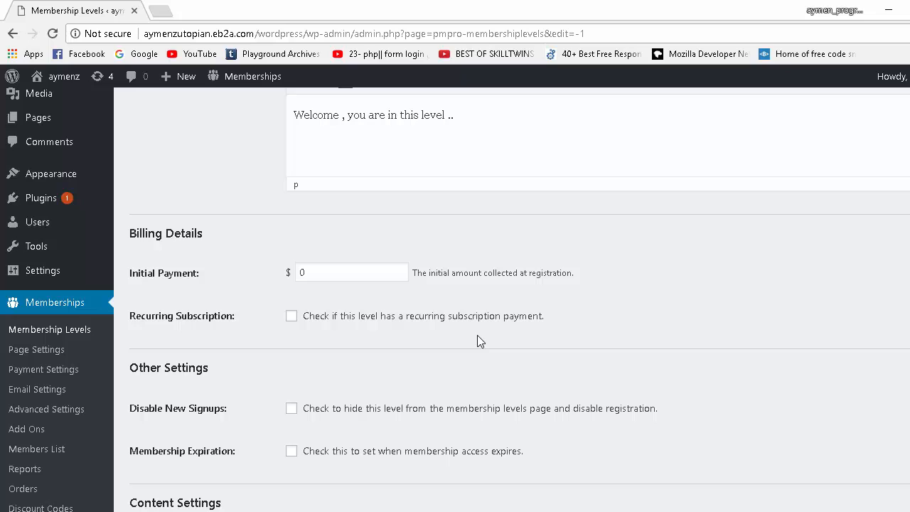
Enable the recurring subscription to try its billing amount fields, and disable it again
{"action": "left_click", "coordinate": [320, 319]}
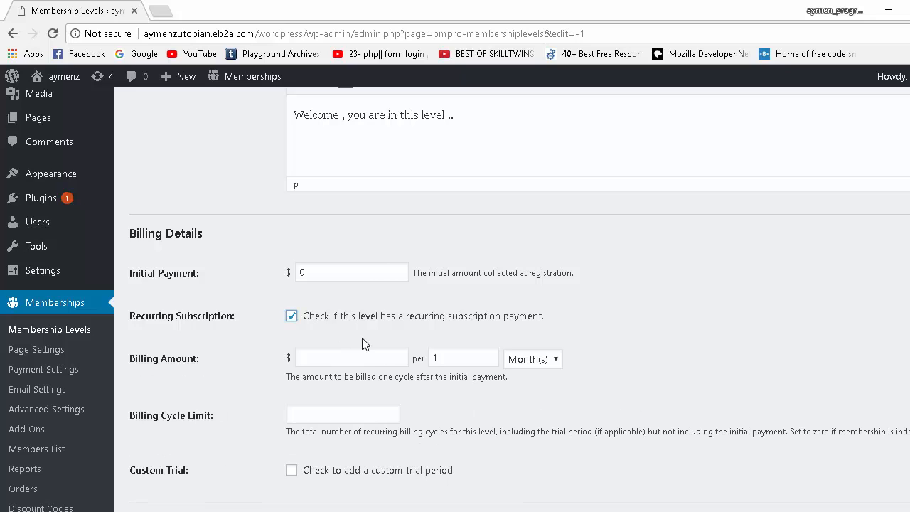
{"action": "scroll", "coordinate": [339, 326], "scroll_direction": "down", "scroll_amount": 1}
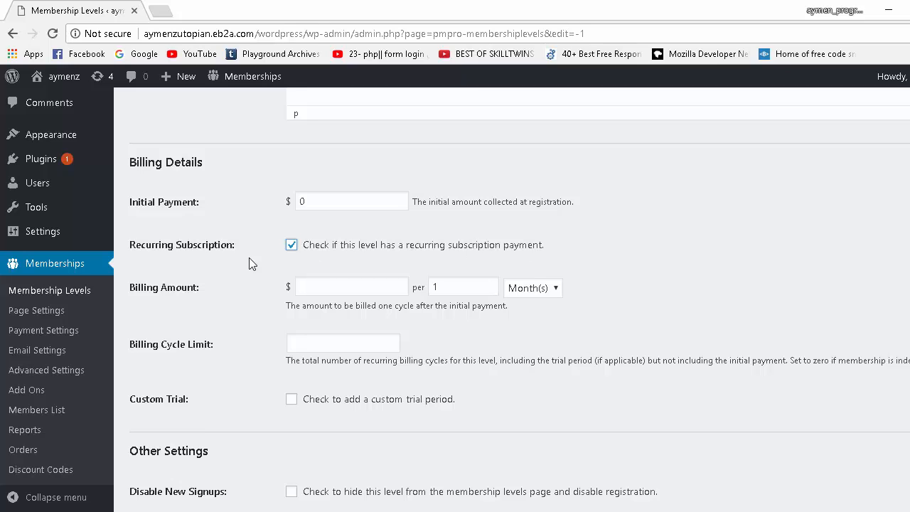
{"action": "left_click", "coordinate": [349, 288]}
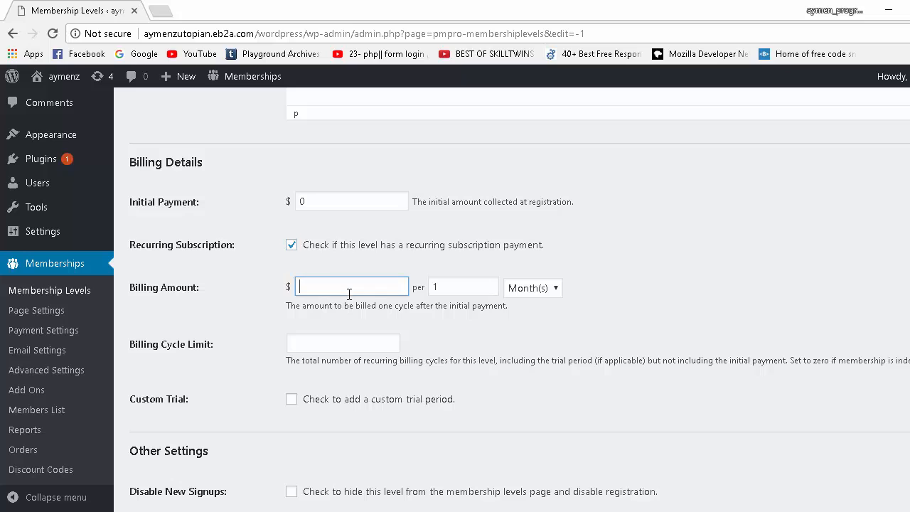
{"action": "left_click", "coordinate": [292, 246]}
{"action": "left_click", "coordinate": [449, 288]}
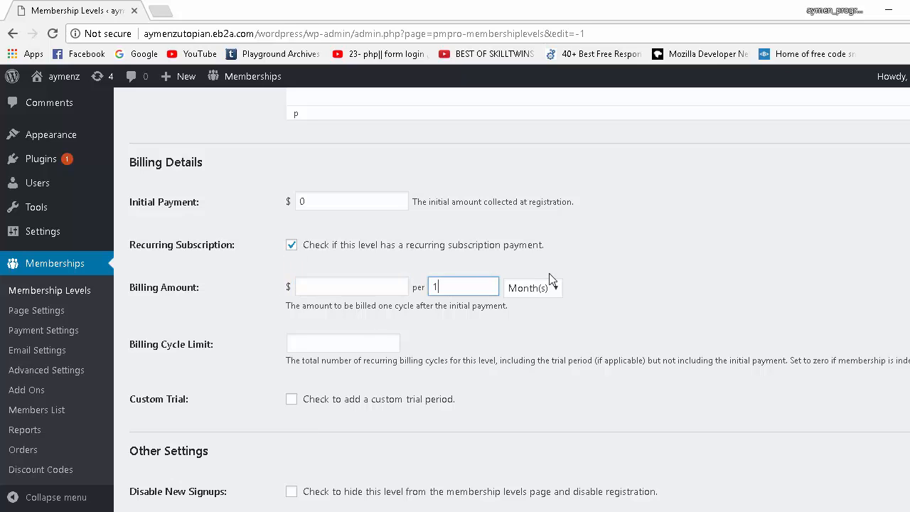
{"action": "left_click", "coordinate": [310, 245]}
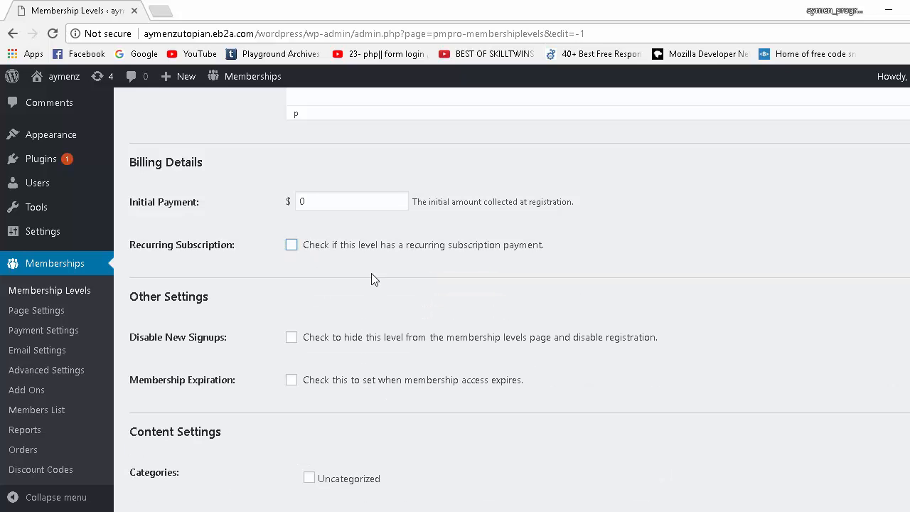
Try the option that disables new signups for this level, and turn it off again
{"action": "scroll", "coordinate": [422, 288], "scroll_direction": "down", "scroll_amount": 1}
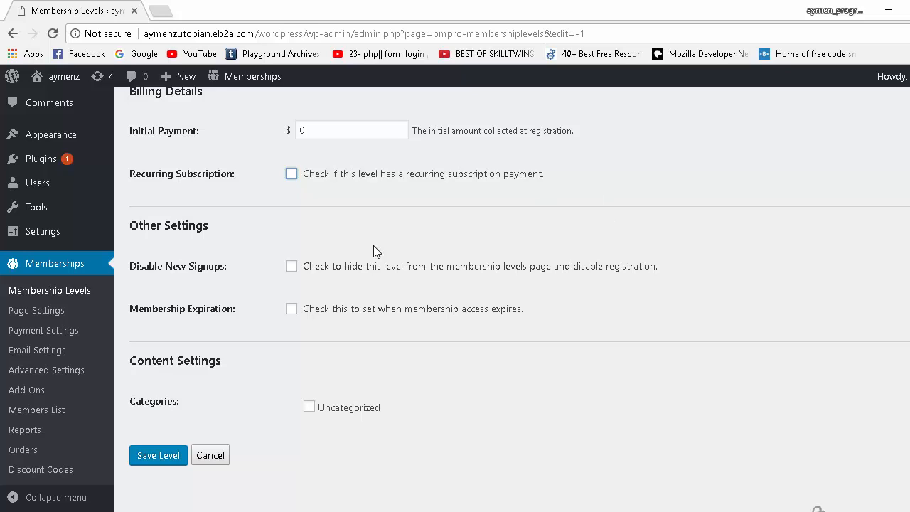
{"action": "left_click", "coordinate": [293, 269]}
{"action": "left_click", "coordinate": [293, 269]}
Try a membership expiration with a duration of 5, look at the period units, and turn the expiration off
{"action": "left_click", "coordinate": [291, 309]}
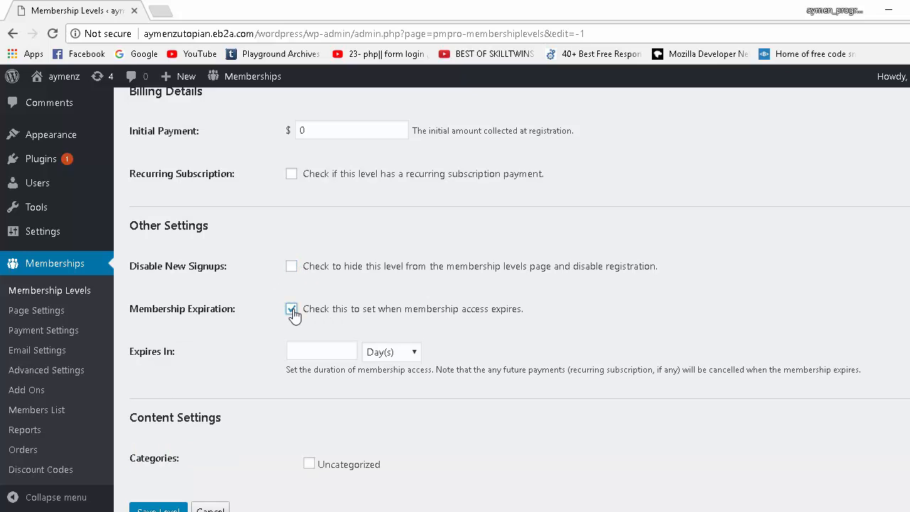
{"action": "left_click", "coordinate": [316, 354]}
{"action": "left_click", "coordinate": [315, 352]}
{"action": "type", "text": "5"}
{"action": "left_click", "coordinate": [395, 352]}
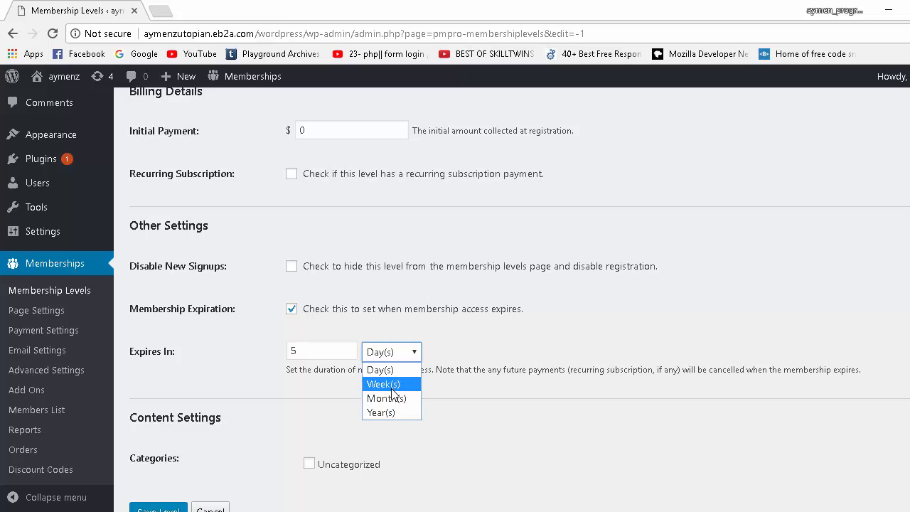
{"action": "left_click", "coordinate": [294, 351]}
{"action": "left_click", "coordinate": [292, 308]}
Select the Uncategorized category in the level's content settings and save the level
{"action": "scroll", "coordinate": [427, 309], "scroll_direction": "up", "scroll_amount": 9}
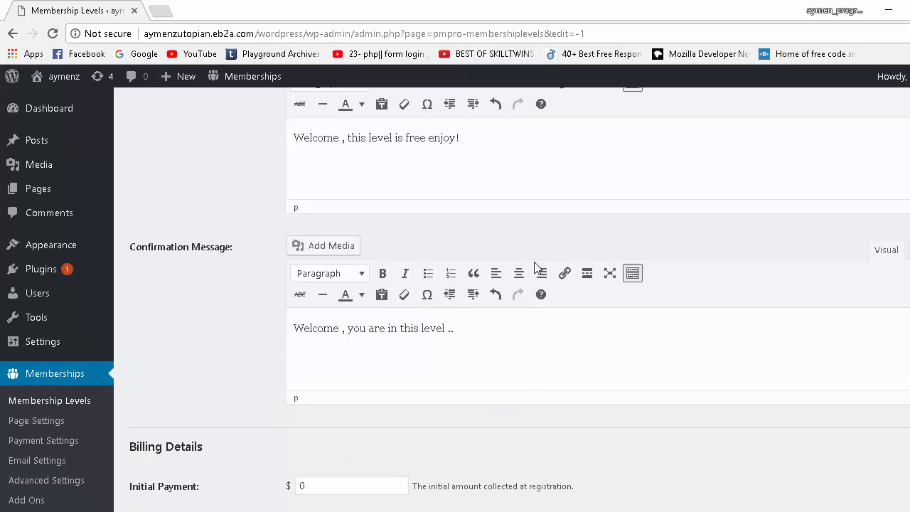
{"action": "scroll", "coordinate": [333, 305], "scroll_direction": "down", "scroll_amount": 8}
{"action": "scroll", "coordinate": [335, 313], "scroll_direction": "down", "scroll_amount": 3}
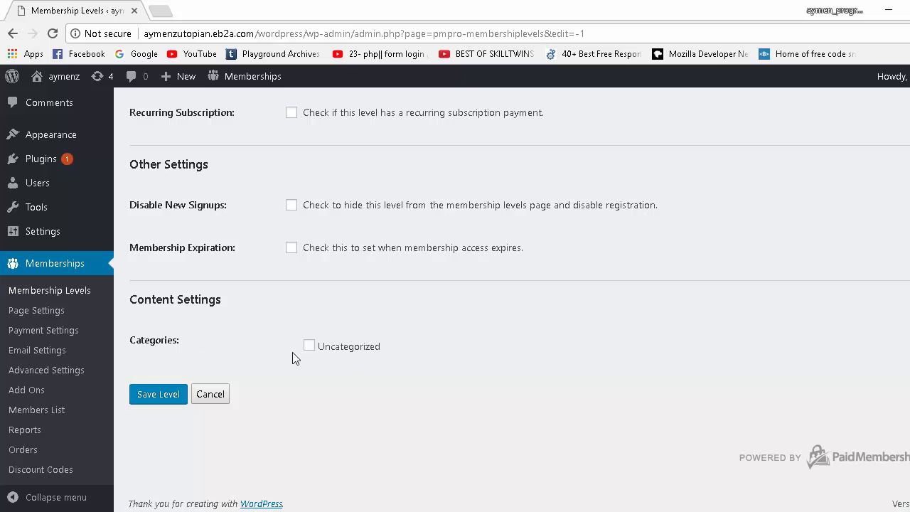
{"action": "left_click", "coordinate": [354, 358]}
{"action": "left_click", "coordinate": [171, 406]}
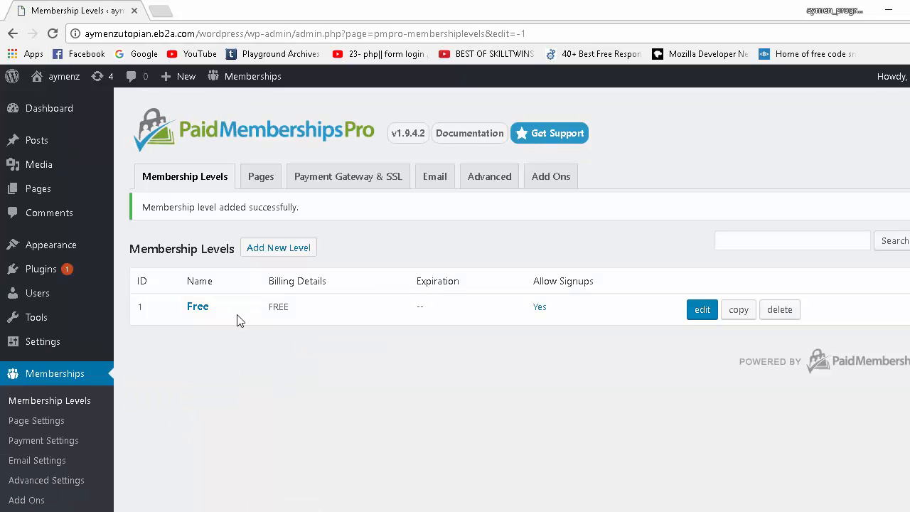
Start a new membership level as a copy of the Free level
{"action": "left_click_drag", "start_coordinate": [288, 309], "coordinate": [262, 313]}
{"action": "left_click", "coordinate": [488, 344]}
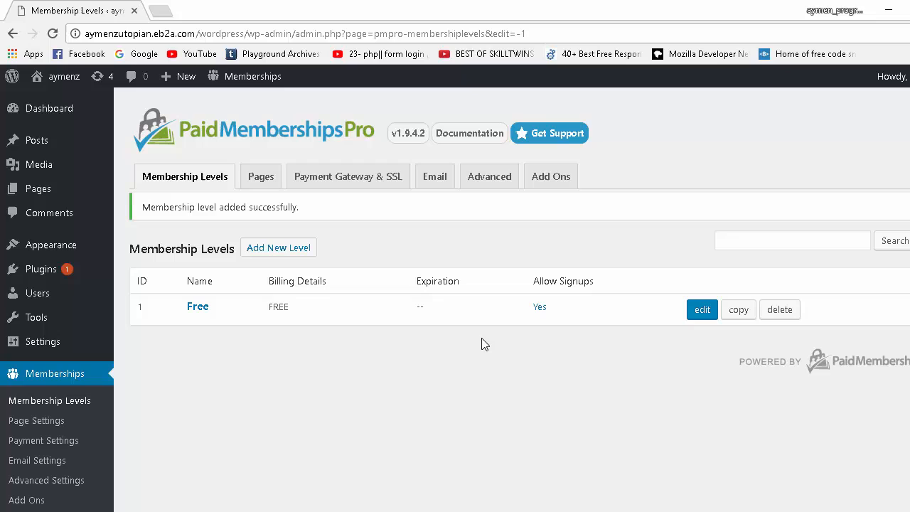
{"action": "left_click", "coordinate": [748, 313]}
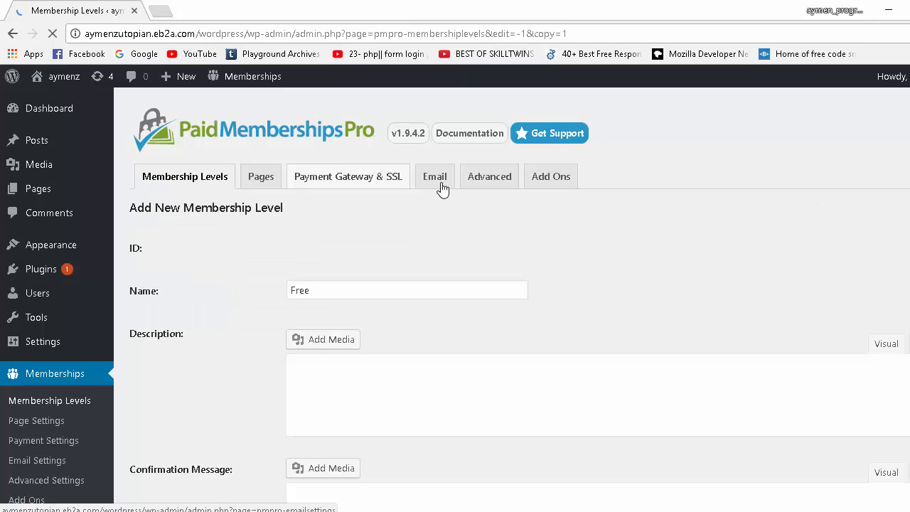
Name the new membership level 10mo
{"action": "scroll", "coordinate": [328, 242], "scroll_direction": "down", "scroll_amount": 1}
{"action": "left_click_drag", "start_coordinate": [320, 219], "coordinate": [247, 221]}
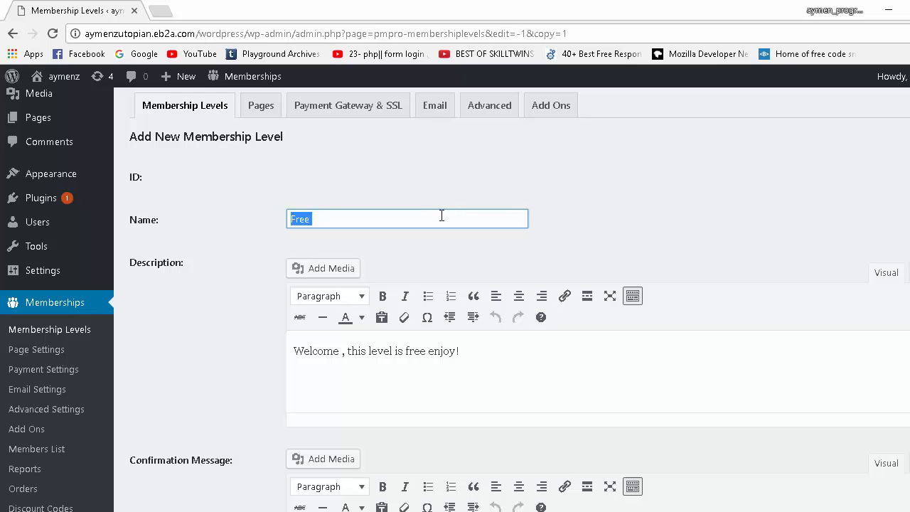
{"action": "type", "text": "10"}
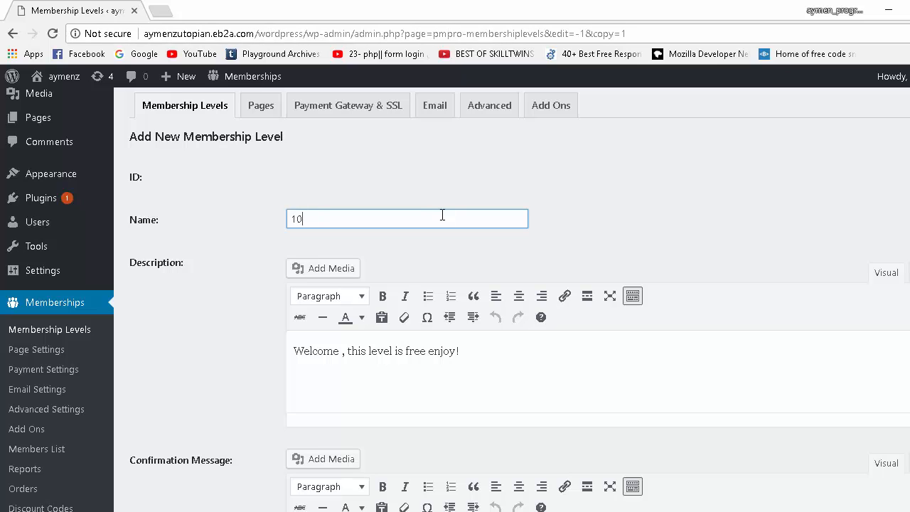
{"action": "type", "text": "Mo"}
{"action": "type", "text": "o"}
Change the level's description to "Welcome to this level enjoy!"
{"action": "scroll", "coordinate": [249, 189], "scroll_direction": "down", "scroll_amount": 1}
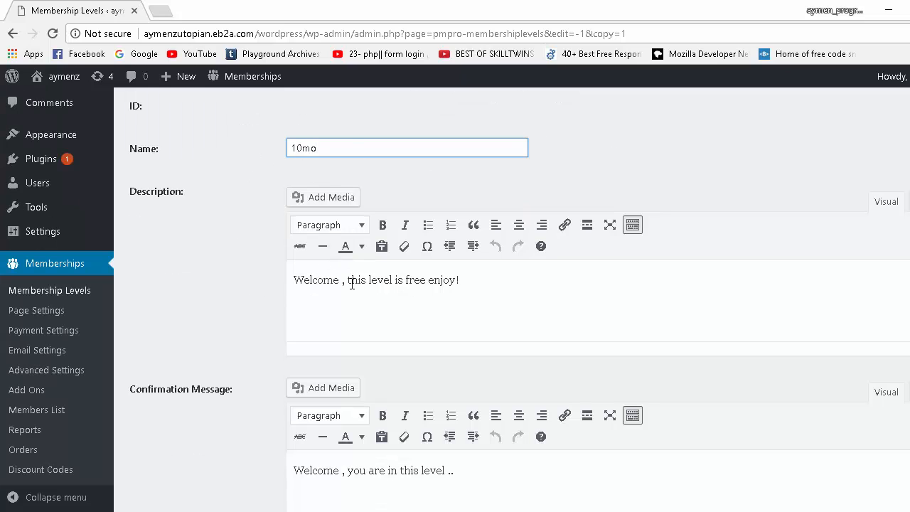
{"action": "double_click", "coordinate": [424, 280]}
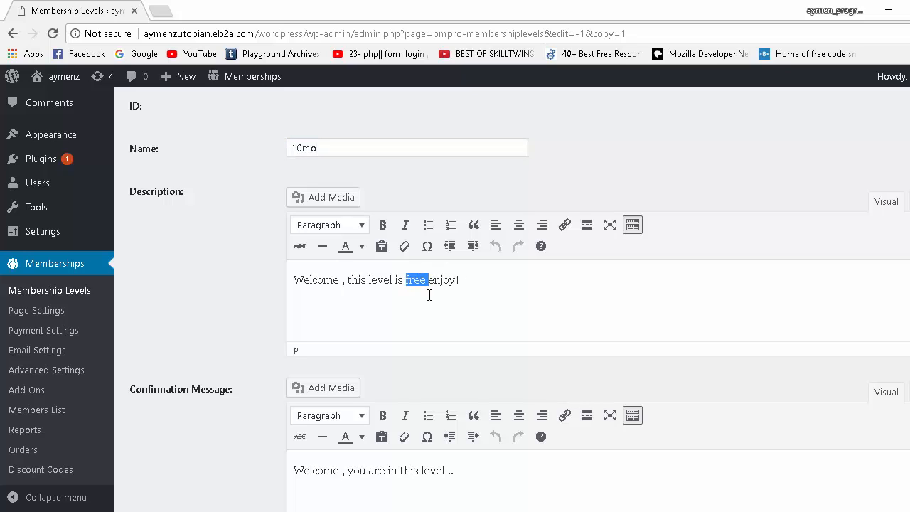
{"action": "key", "text": "BackSpace"}
{"action": "left_click", "coordinate": [347, 281]}
{"action": "key", "text": "BackSpace"}
{"action": "type", "text": "to"}
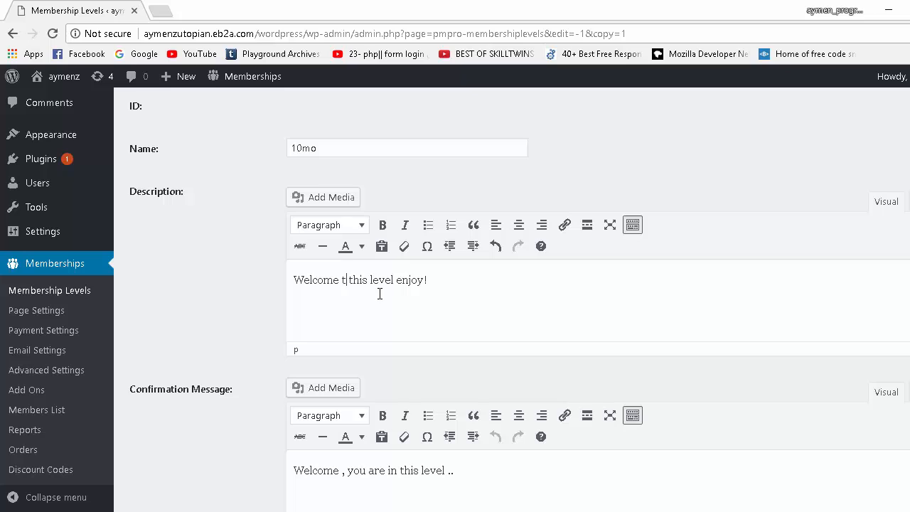
Change the level's confirmation message to "Welcome , you are in this level it's not free .."
{"action": "scroll", "coordinate": [471, 288], "scroll_direction": "down", "scroll_amount": 2}
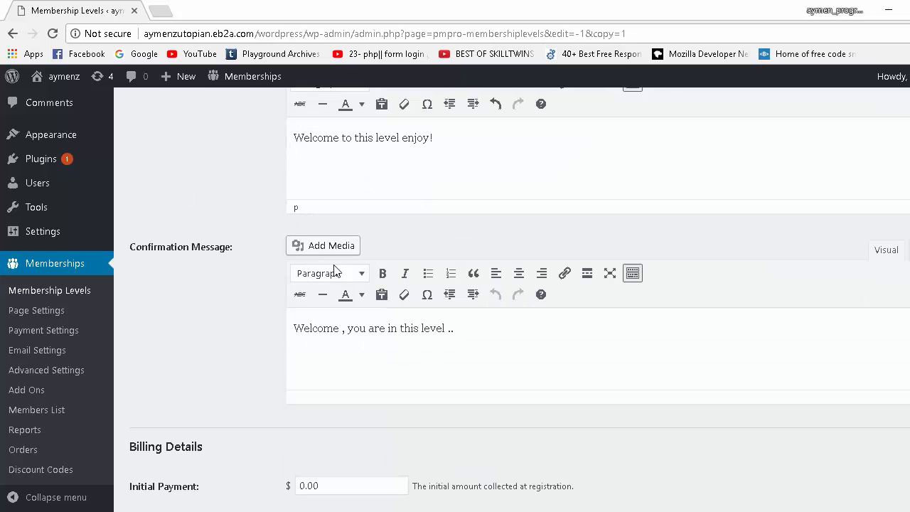
{"action": "left_click", "coordinate": [447, 328]}
{"action": "key", "text": "BackSpace"}
{"action": "type", "text": "it's not free "}
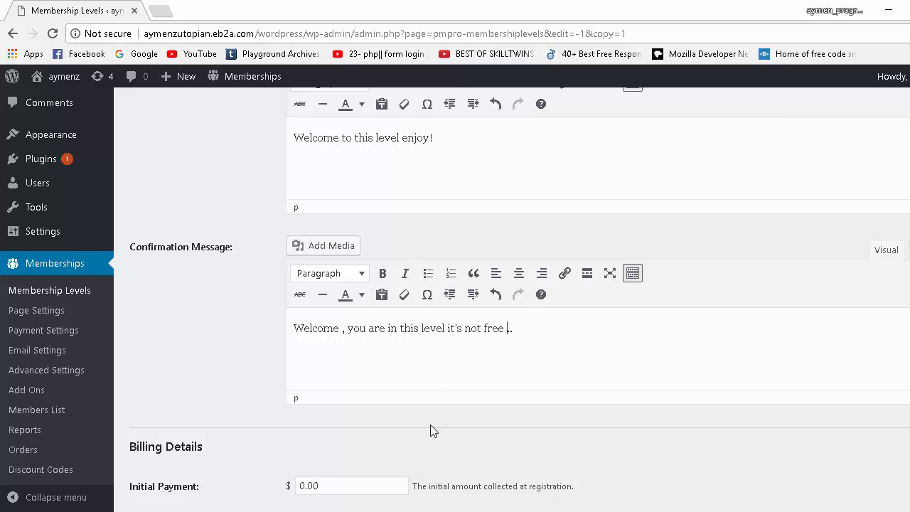
{"action": "type", "text": "."}
Set the initial payment to $10 and turn on a recurring subscription with a billing amount of $10
{"action": "scroll", "coordinate": [370, 405], "scroll_direction": "down", "scroll_amount": 3}
{"action": "left_click_drag", "start_coordinate": [320, 274], "coordinate": [291, 279]}
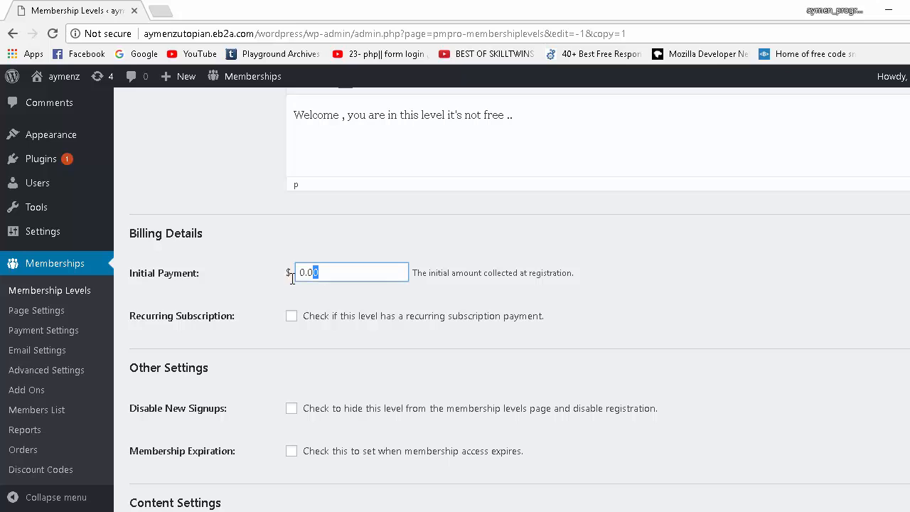
{"action": "type", "text": "10"}
{"action": "left_click", "coordinate": [292, 318]}
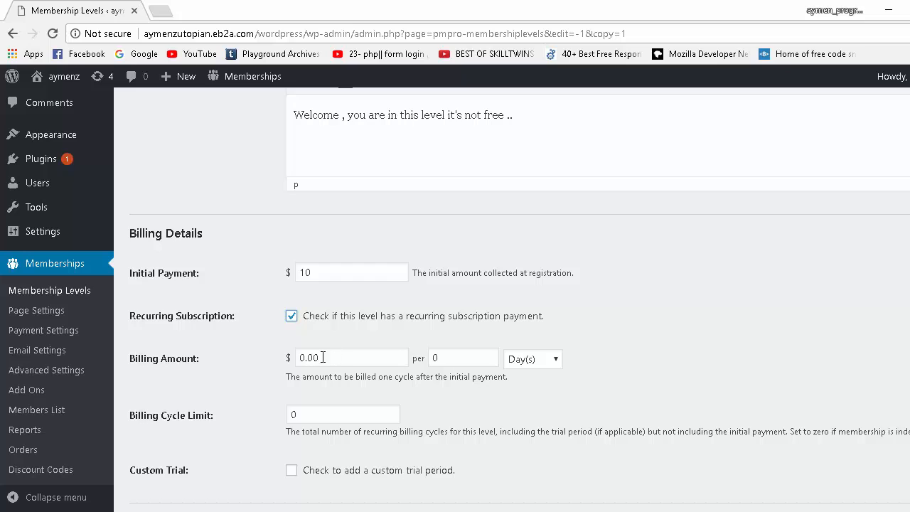
{"action": "left_click_drag", "start_coordinate": [323, 358], "coordinate": [284, 358]}
{"action": "type", "text": "10"}
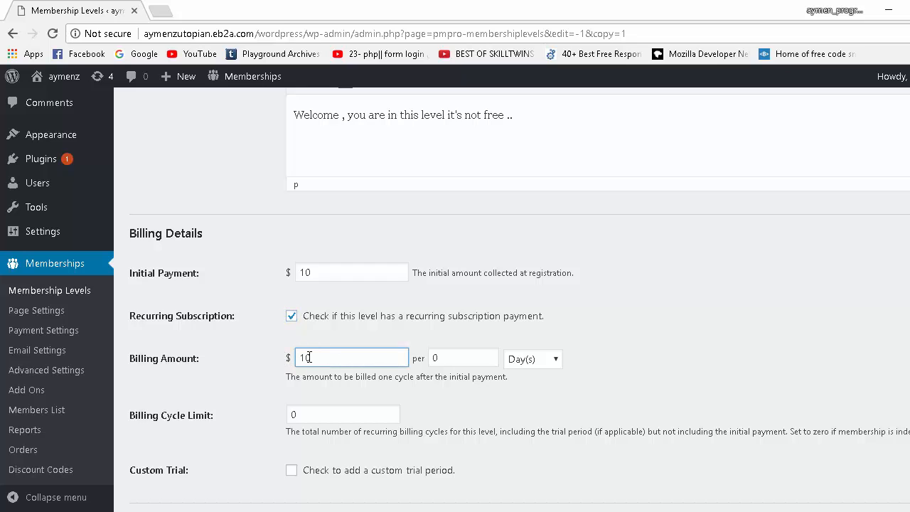
Try a billing period of 31 days for the recurring subscription
{"action": "left_click", "coordinate": [471, 359]}
{"action": "left_click", "coordinate": [543, 365]}
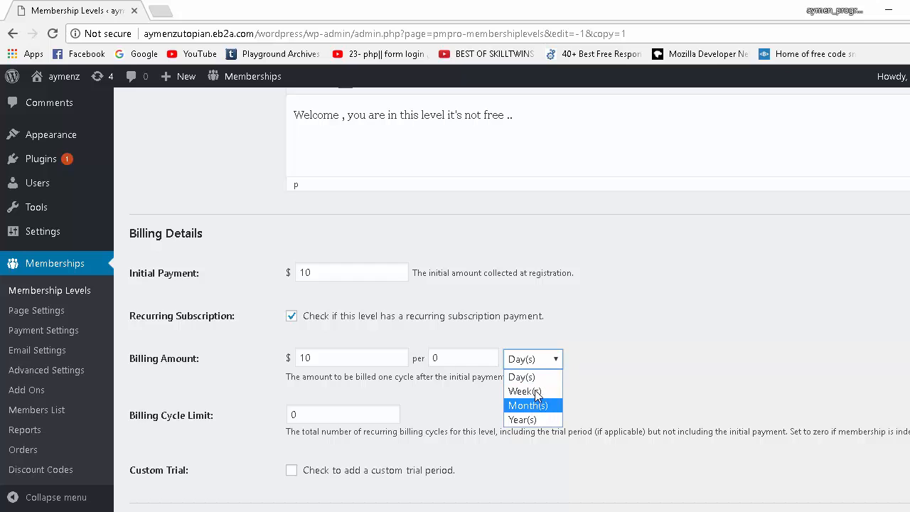
{"action": "double_click", "coordinate": [469, 358]}
{"action": "type", "text": "31"}
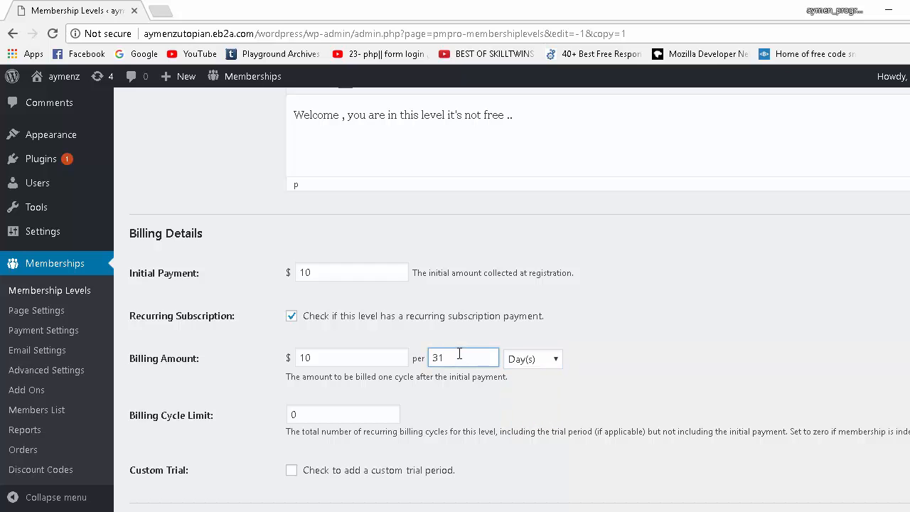
Set the recurring billing period to 1 Month(s)
{"action": "left_click", "coordinate": [542, 366]}
{"action": "left_click", "coordinate": [531, 405]}
{"action": "double_click", "coordinate": [462, 365]}
{"action": "type", "text": "1"}
{"action": "left_click", "coordinate": [550, 364]}
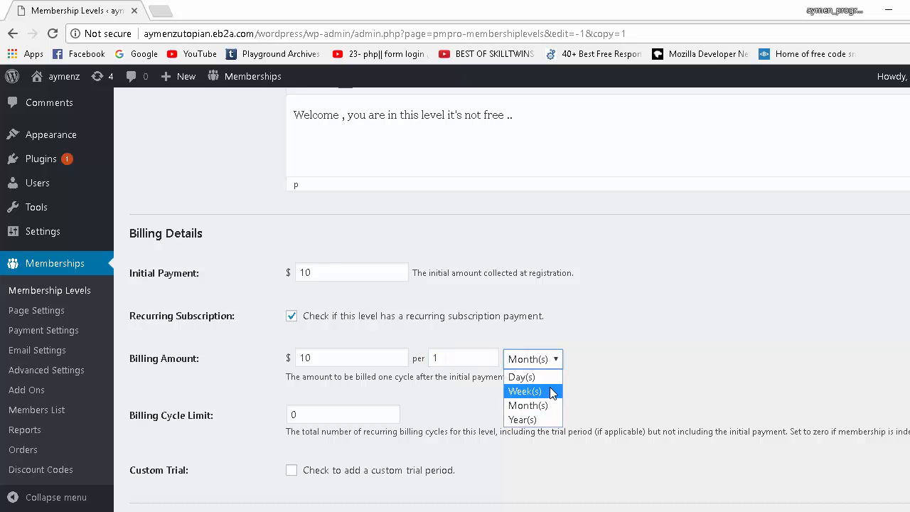
{"action": "left_click", "coordinate": [597, 345]}
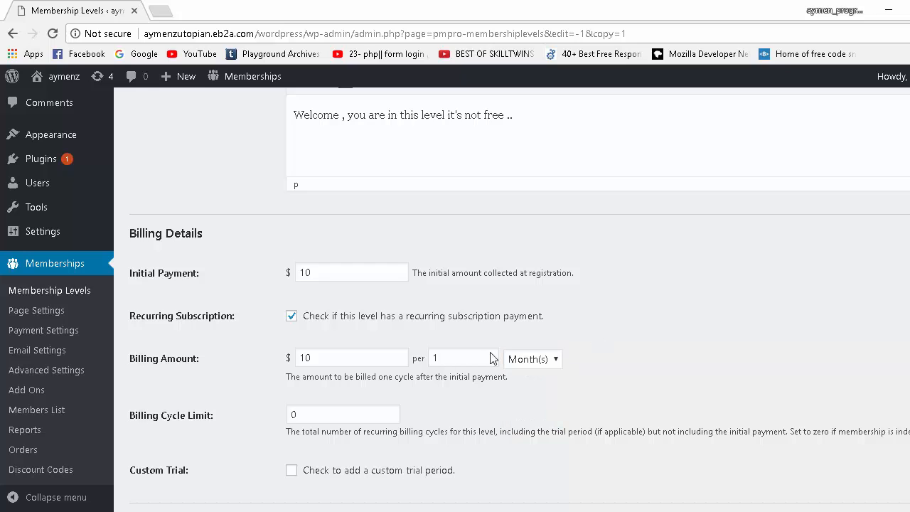
Turn the recurring subscription option off and on again
{"action": "left_click", "coordinate": [473, 315]}
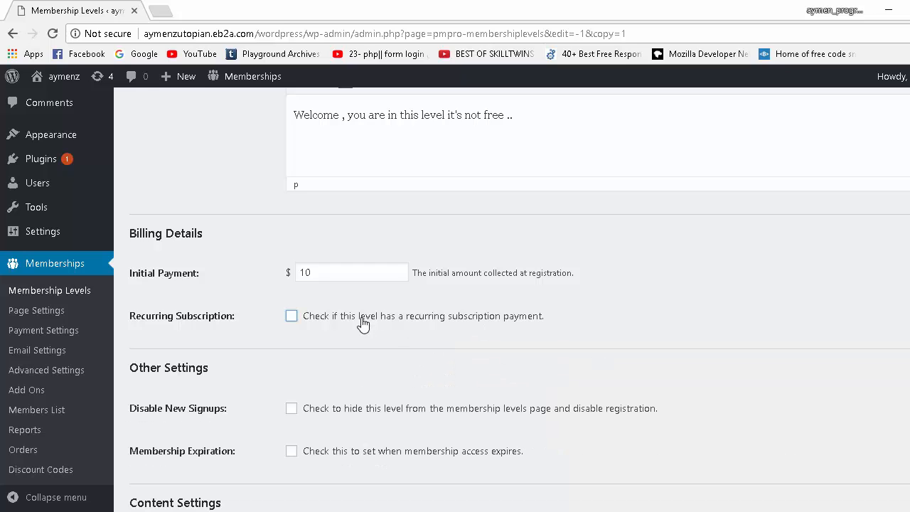
{"action": "left_click", "coordinate": [417, 317]}
{"action": "left_click", "coordinate": [463, 357]}
{"action": "left_click", "coordinate": [617, 344]}
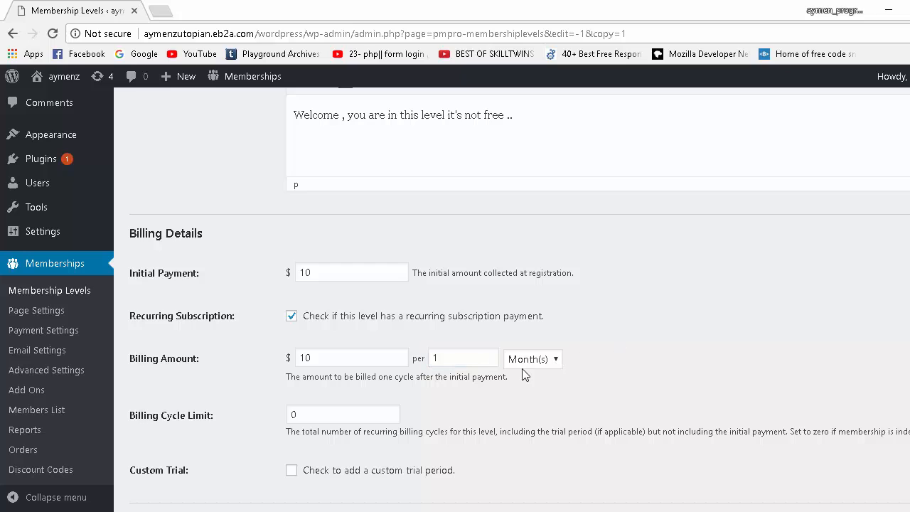
Set the billing cycle limit of the recurring subscription to 12
{"action": "double_click", "coordinate": [298, 418]}
{"action": "scroll", "coordinate": [641, 368], "scroll_direction": "down", "scroll_amount": 1}
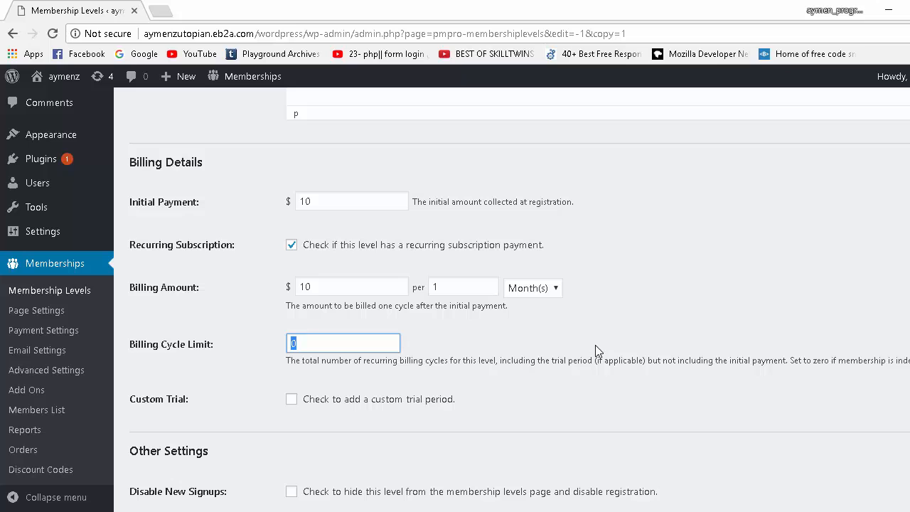
{"action": "type", "text": "12"}
{"action": "left_click", "coordinate": [544, 305]}
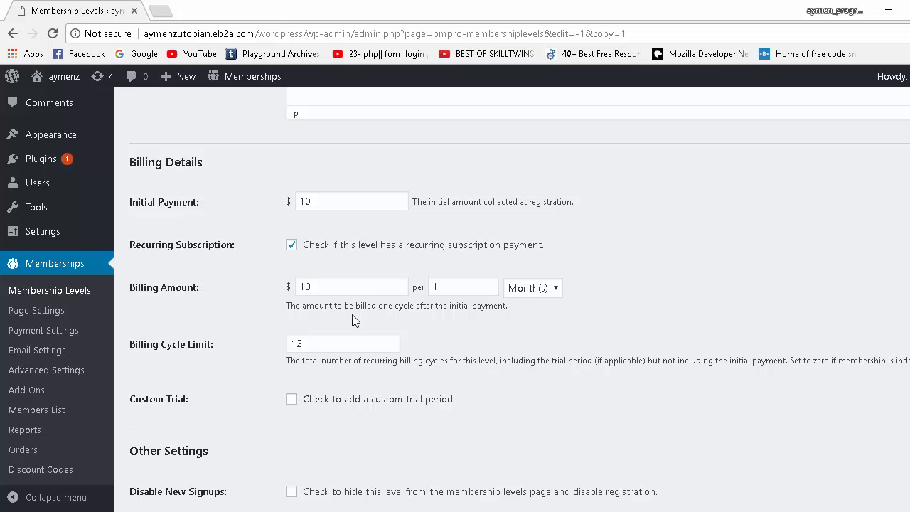
{"action": "scroll", "coordinate": [539, 302], "scroll_direction": "down", "scroll_amount": 2}
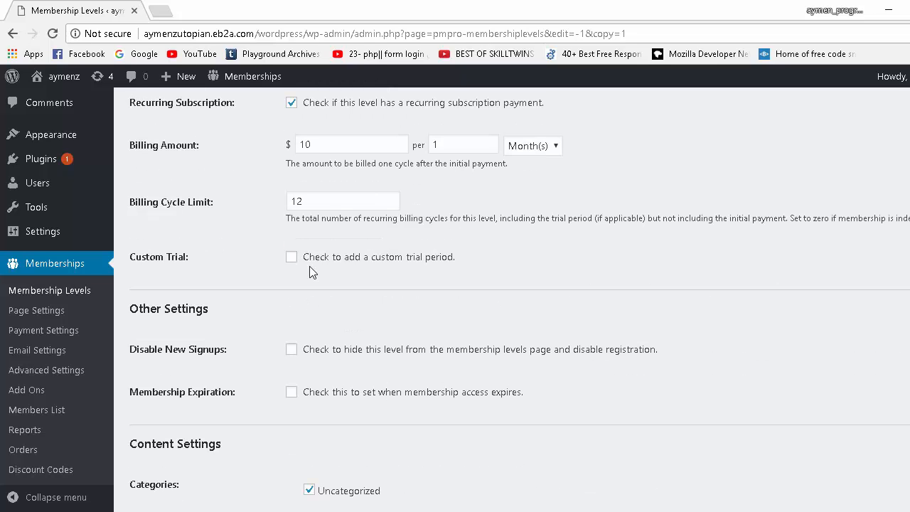
{"action": "double_click", "coordinate": [318, 203]}
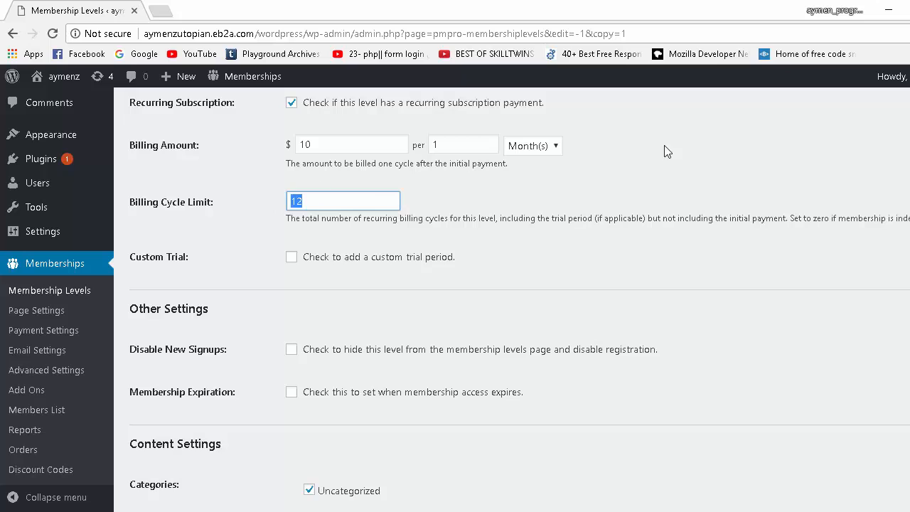
{"action": "left_click", "coordinate": [483, 211]}
Add a custom trial with a billing amount of $5 for the first 10 subscription payments
{"action": "left_click", "coordinate": [304, 260]}
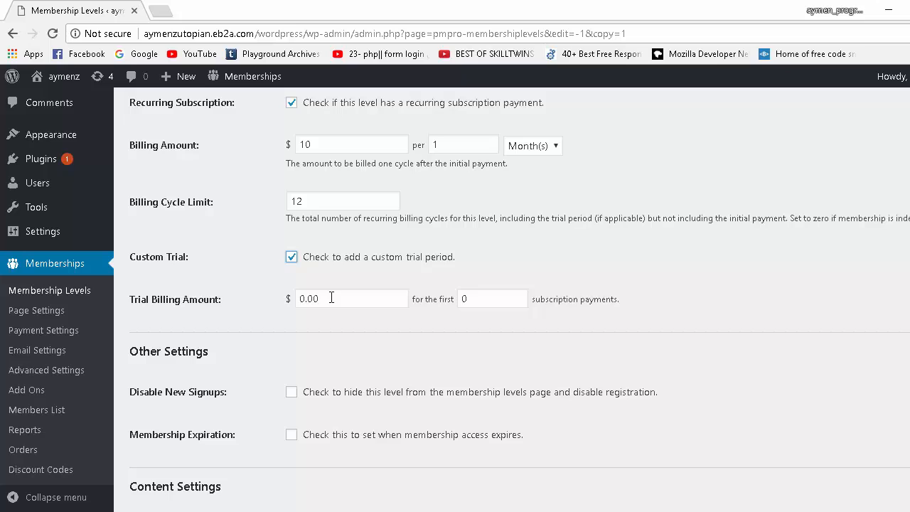
{"action": "double_click", "coordinate": [330, 298]}
{"action": "type", "text": "5"}
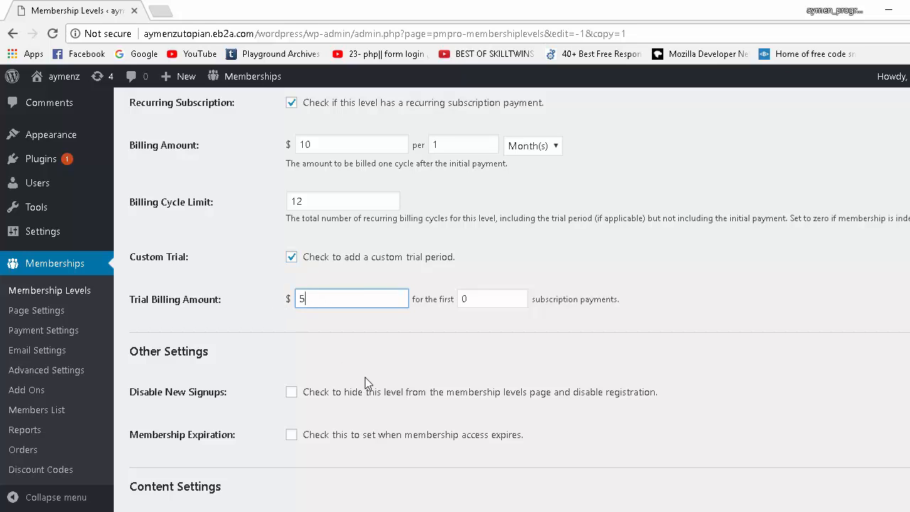
{"action": "double_click", "coordinate": [471, 299]}
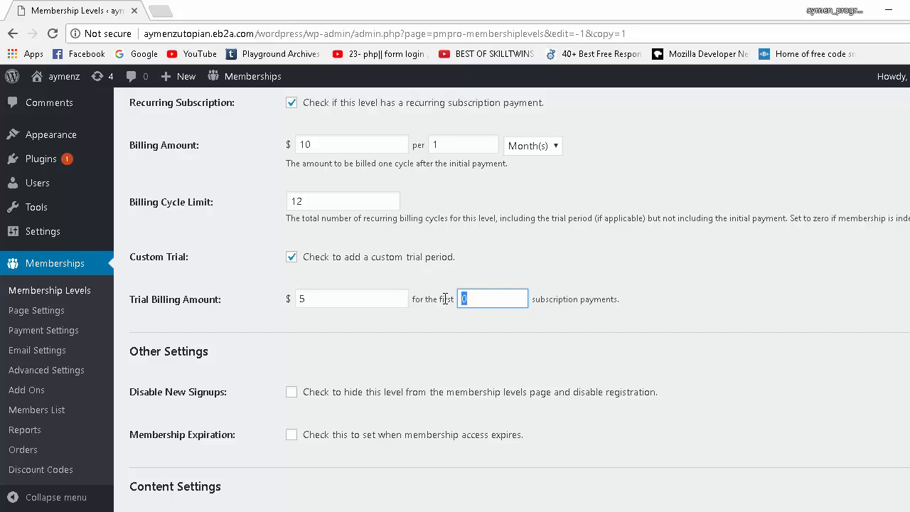
{"action": "type", "text": "5"}
{"action": "key", "text": "BackSpace"}
{"action": "type", "text": "10"}
{"action": "left_click", "coordinate": [328, 301]}
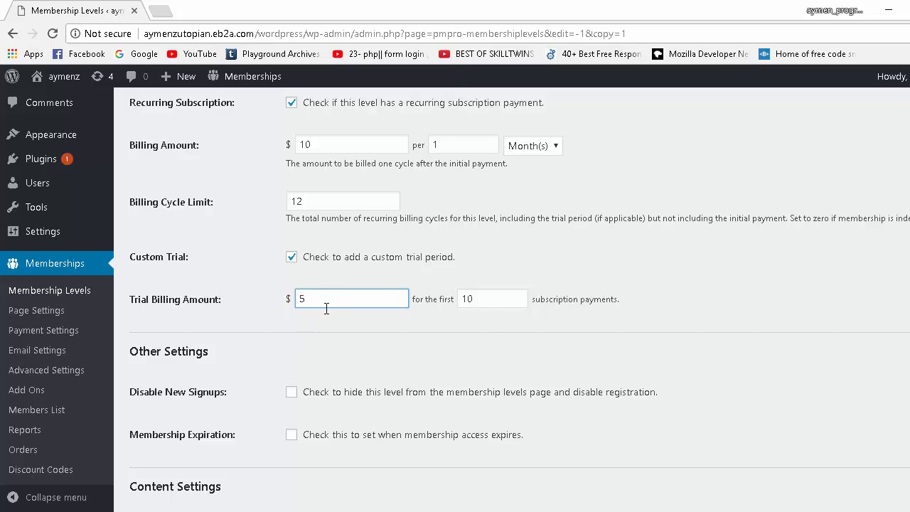
{"action": "left_click", "coordinate": [441, 319]}
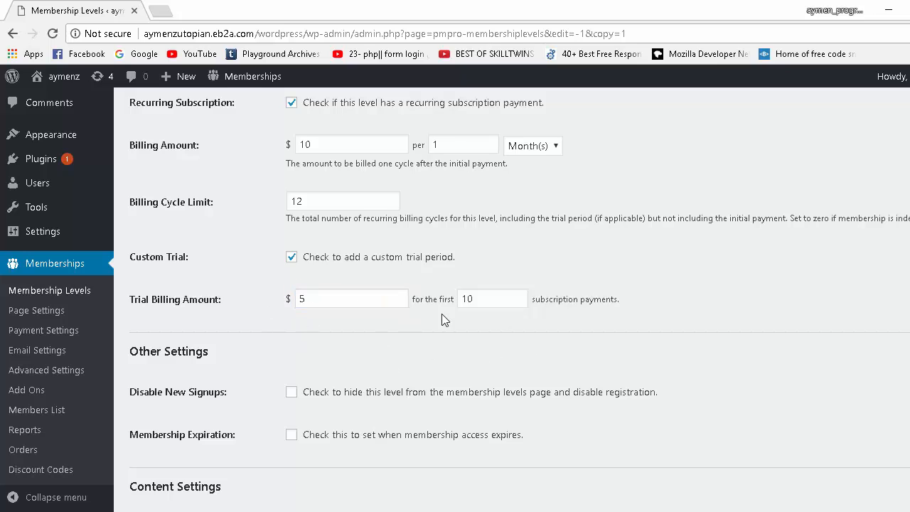
Disable new signups for this membership level
{"action": "scroll", "coordinate": [441, 313], "scroll_direction": "down", "scroll_amount": 2}
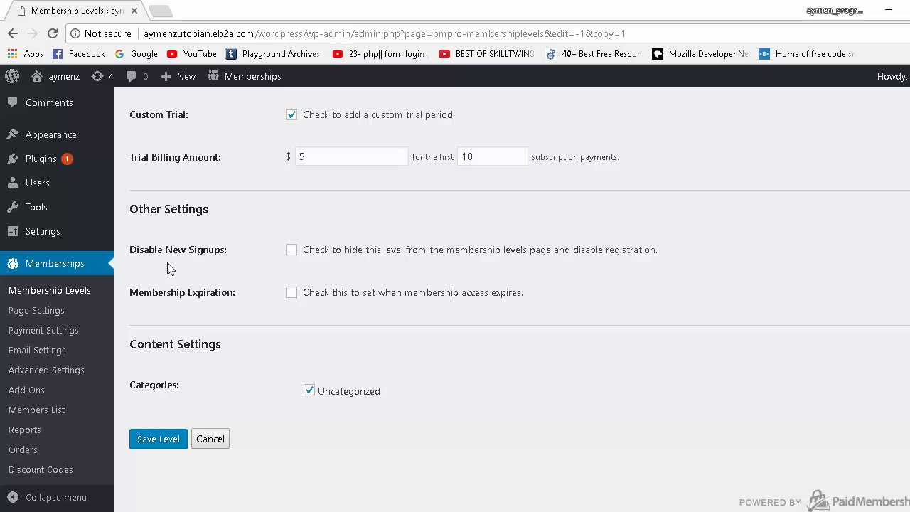
{"action": "left_click", "coordinate": [291, 251]}
Try the membership expiration option, turn it off again, and save the level
{"action": "left_click", "coordinate": [292, 293]}
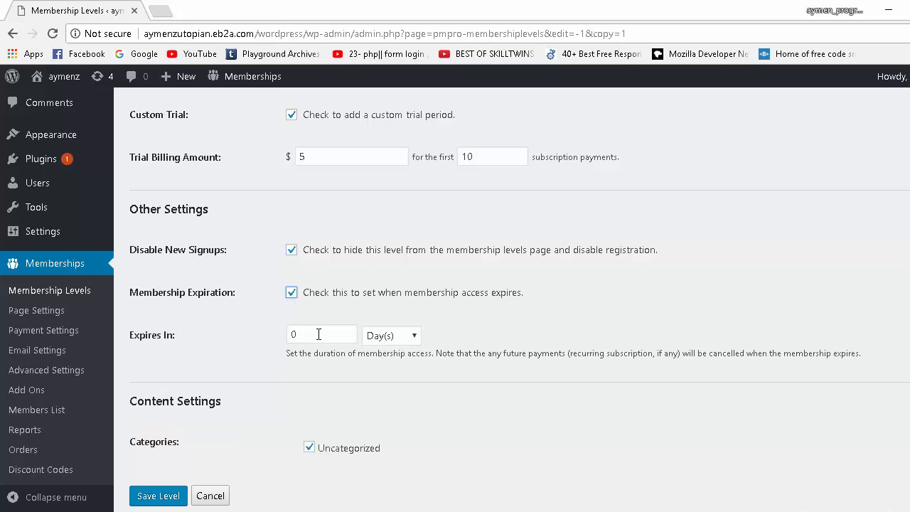
{"action": "double_click", "coordinate": [319, 334]}
{"action": "key", "text": "BackSpace"}
{"action": "left_click", "coordinate": [292, 293]}
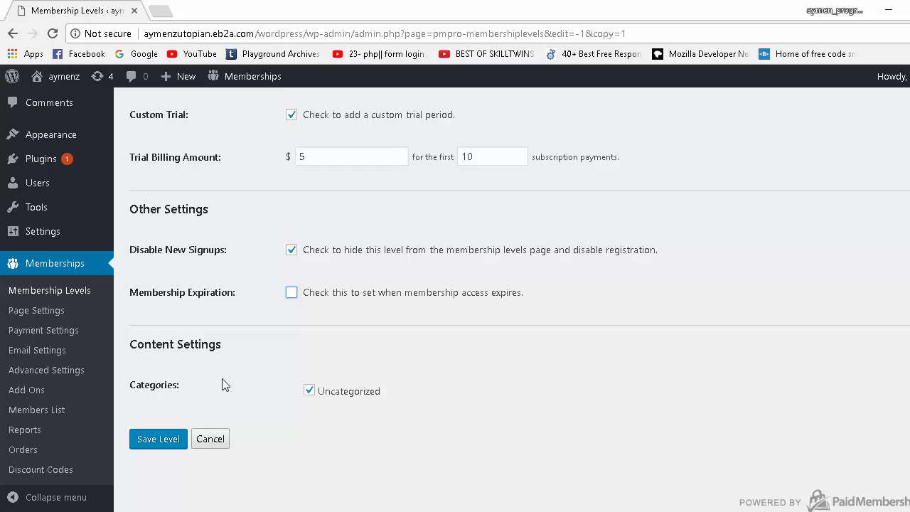
{"action": "left_click", "coordinate": [163, 445]}
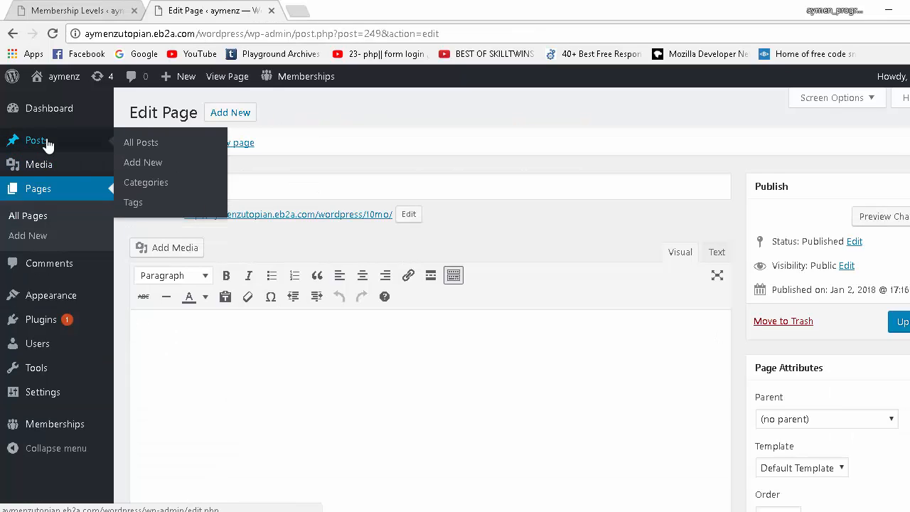
Add a new post category named 10mo
{"action": "left_click", "coordinate": [145, 184]}
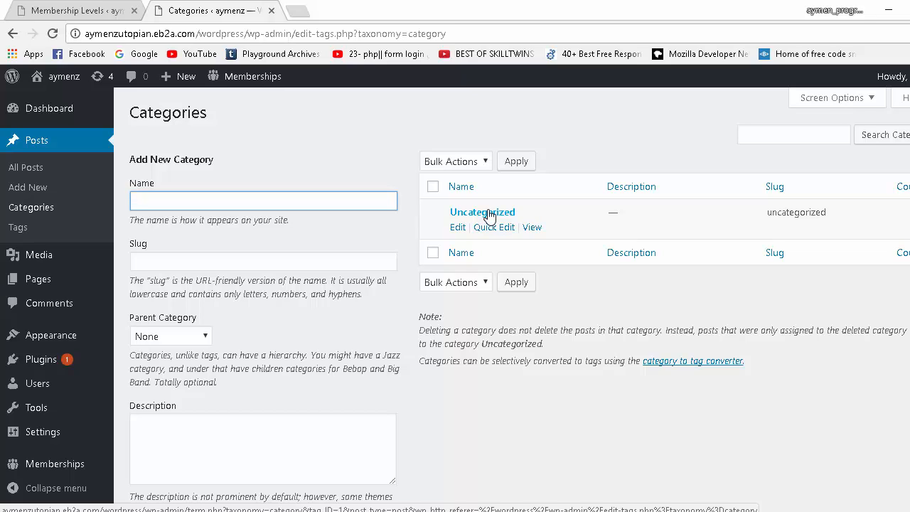
{"action": "type", "text": "10mo"}
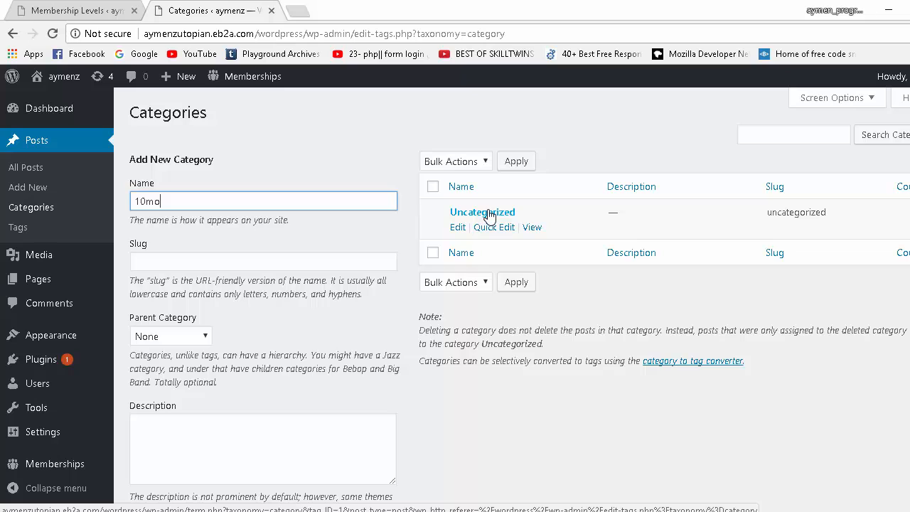
{"action": "scroll", "coordinate": [320, 341], "scroll_direction": "down", "scroll_amount": 1}
{"action": "left_click", "coordinate": [181, 469]}
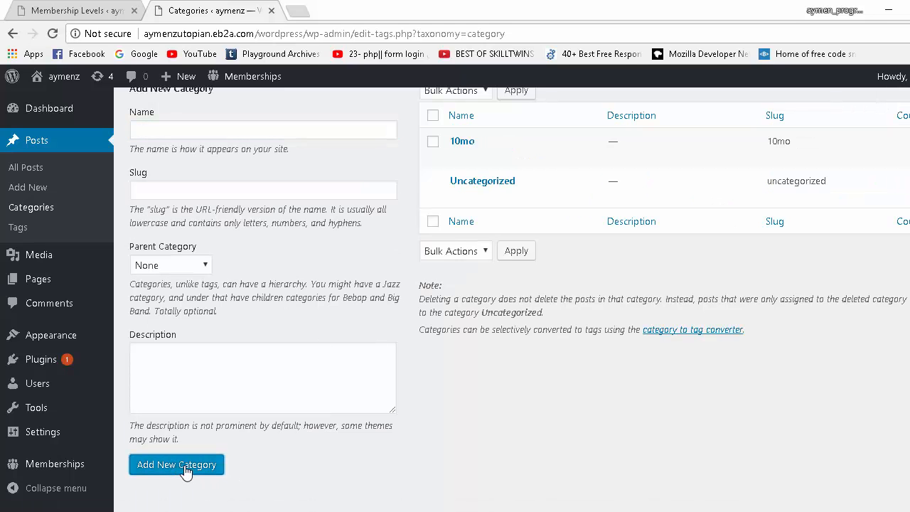
{"action": "scroll", "coordinate": [427, 292], "scroll_direction": "up", "scroll_amount": 1}
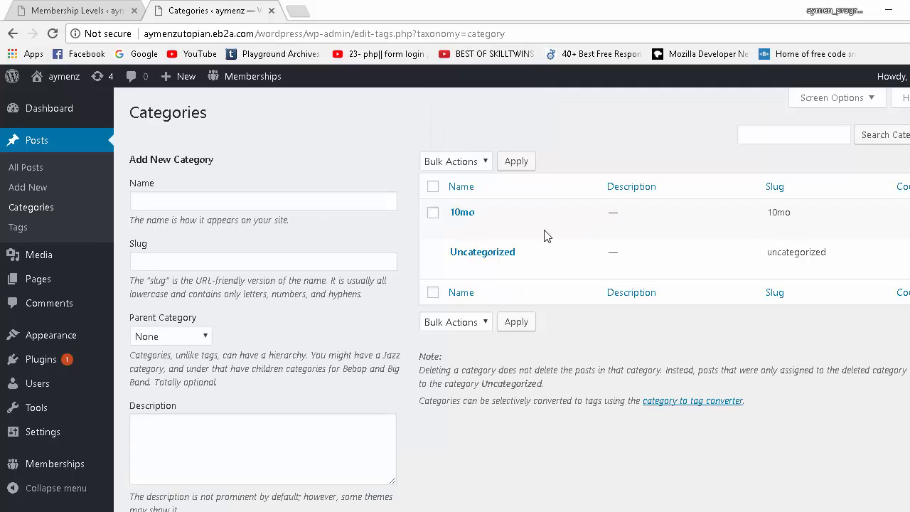
Reload the 10mo level's edit page, select the 10mo category in its content settings, and save the level
{"action": "left_click", "coordinate": [68, 12]}
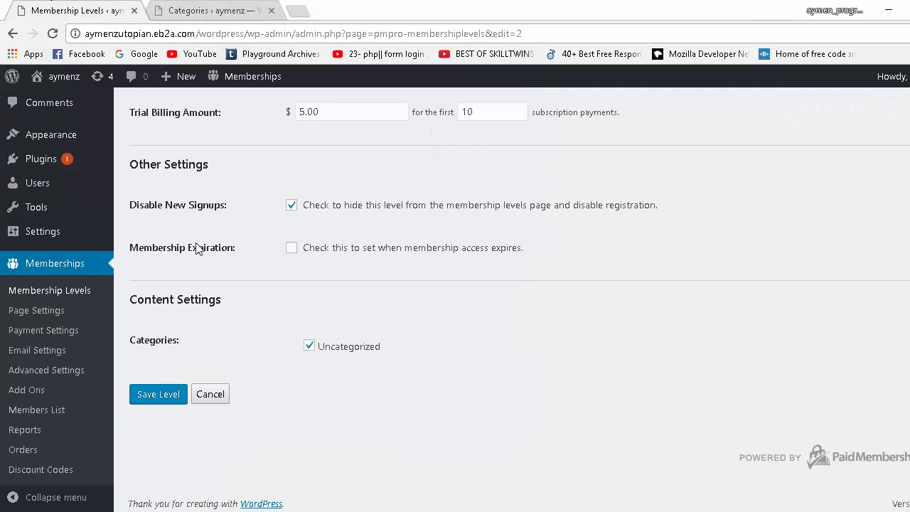
{"action": "left_click", "coordinate": [52, 34]}
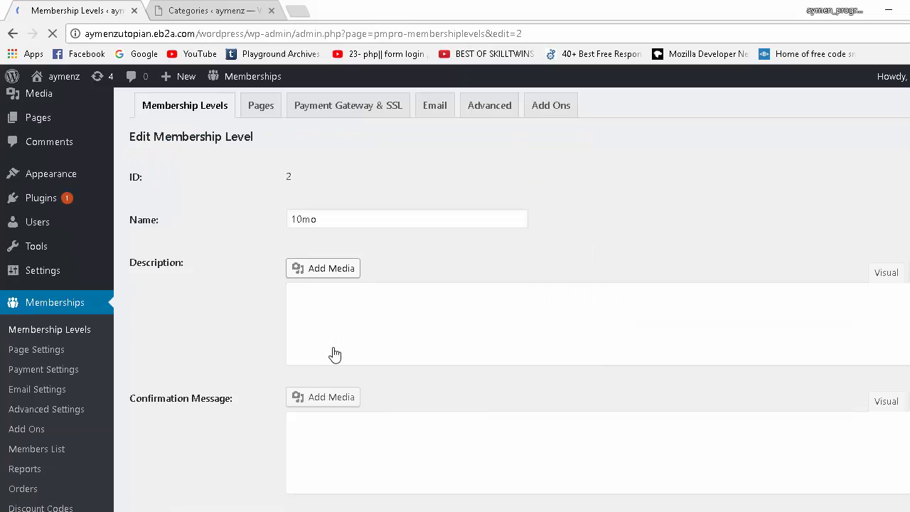
{"action": "scroll", "coordinate": [328, 356], "scroll_direction": "down", "scroll_amount": 15}
{"action": "left_click", "coordinate": [311, 323]}
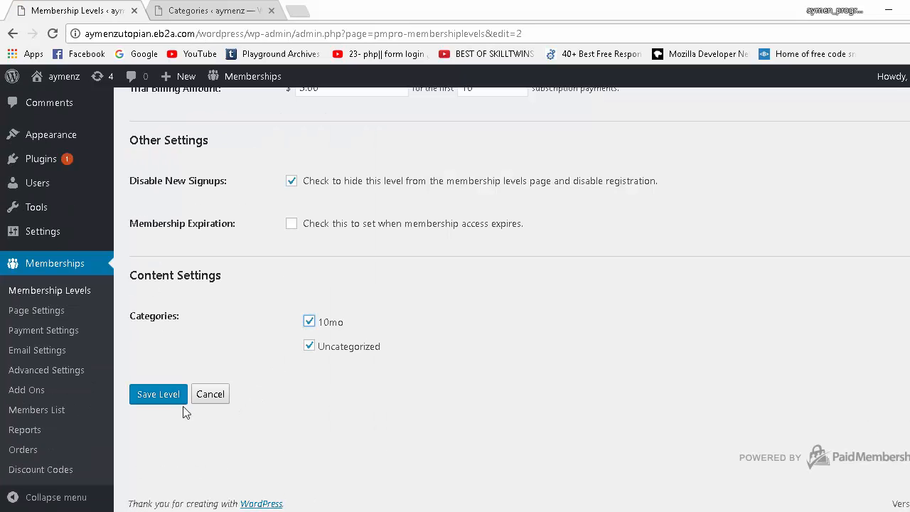
{"action": "left_click", "coordinate": [157, 394]}
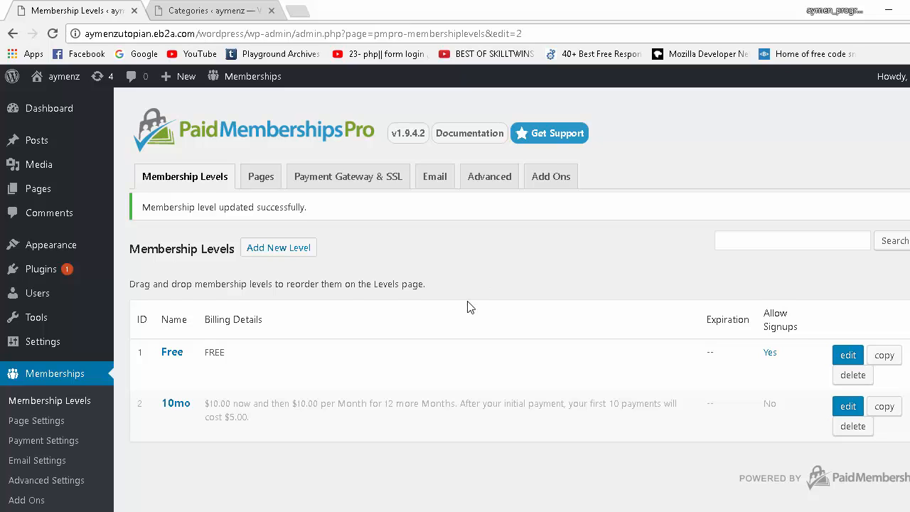
{"action": "scroll", "coordinate": [467, 305], "scroll_direction": "down", "scroll_amount": 2}
{"action": "scroll", "coordinate": [648, 222], "scroll_direction": "up", "scroll_amount": 1}
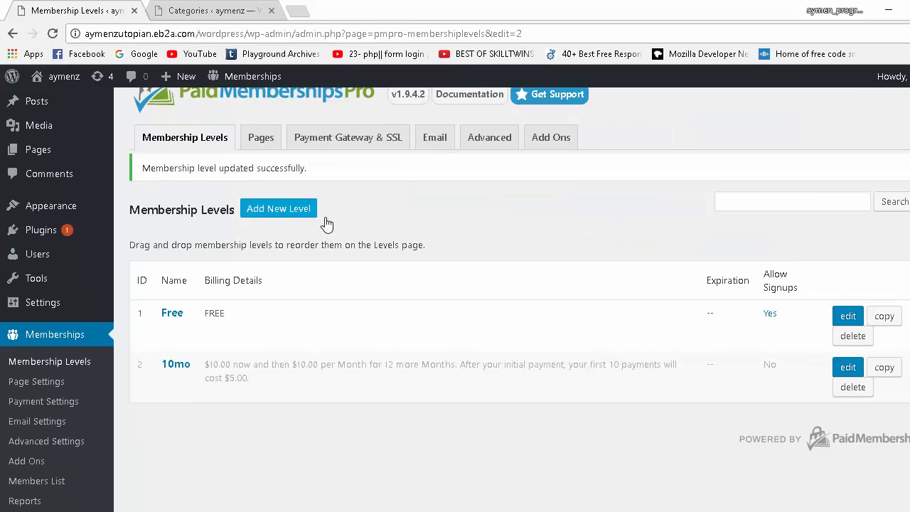